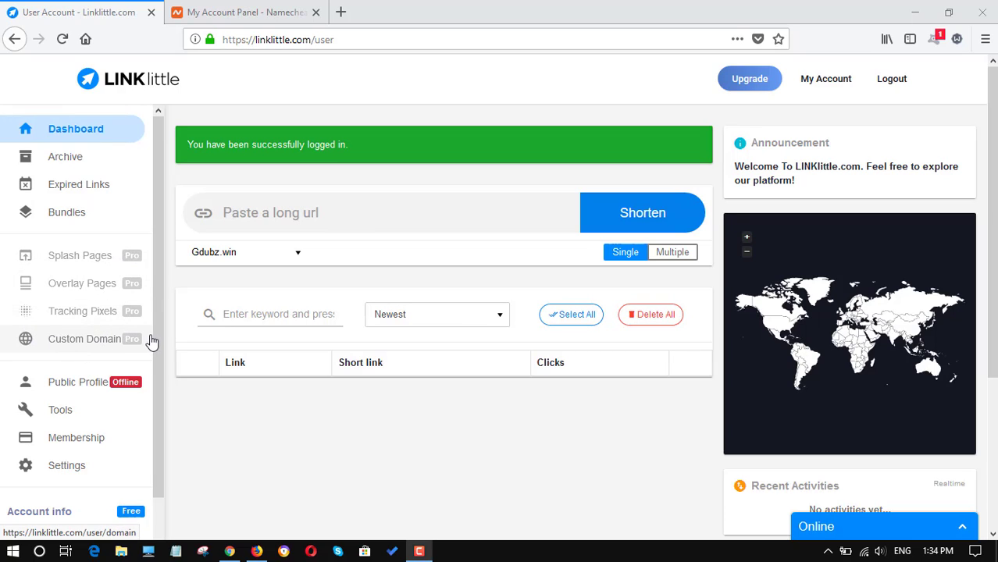
Compare the monthly and yearly premium pricing, and start the upgrade to the Professional plan with yearly billing
{"action": "left_click", "coordinate": [748, 86]}
{"action": "left_click", "coordinate": [218, 201]}
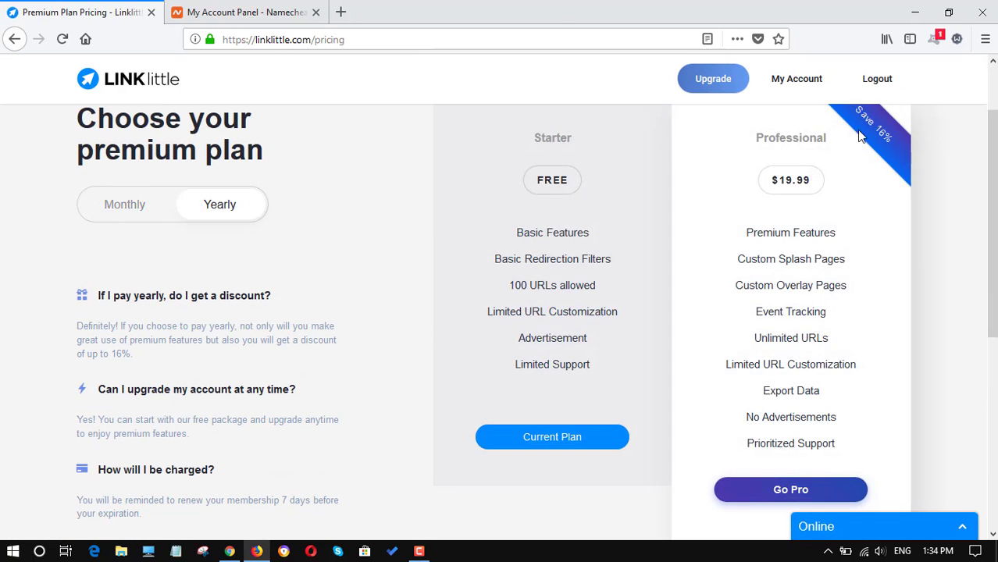
{"action": "scroll", "coordinate": [382, 201], "scroll_direction": "down", "scroll_amount": 2}
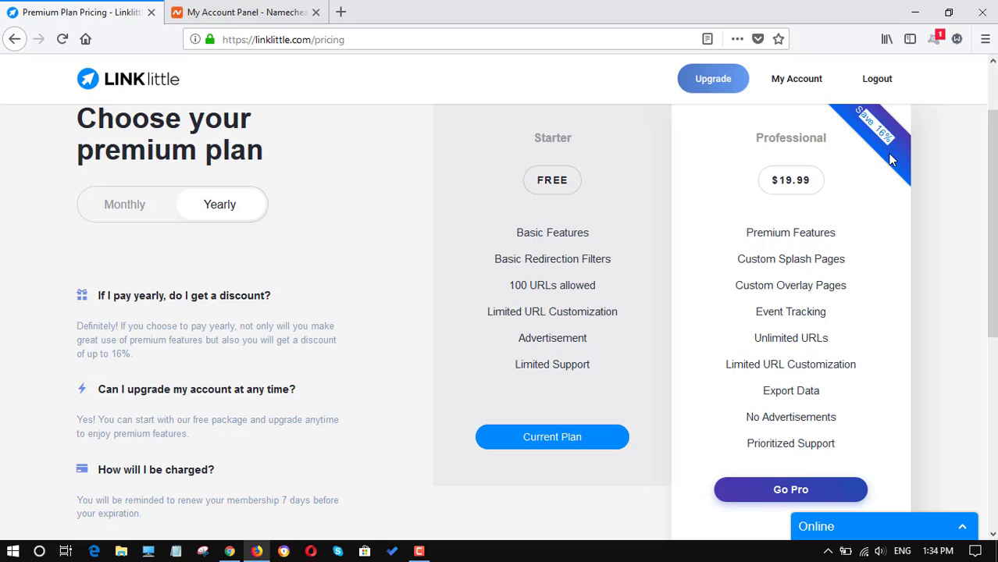
{"action": "left_click_drag", "start_coordinate": [770, 180], "coordinate": [814, 184]}
{"action": "left_click", "coordinate": [125, 205]}
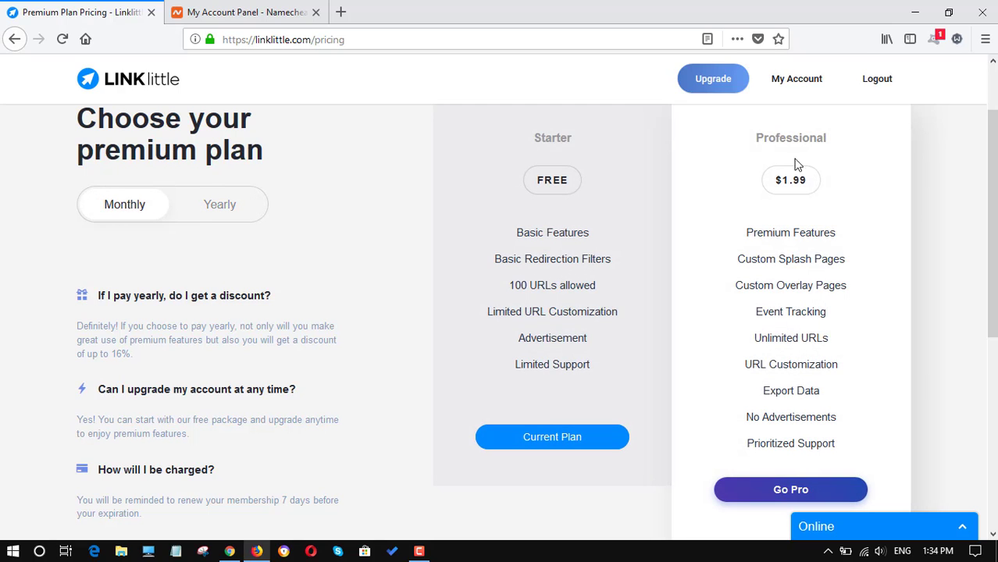
{"action": "left_click", "coordinate": [221, 207]}
{"action": "left_click", "coordinate": [824, 490]}
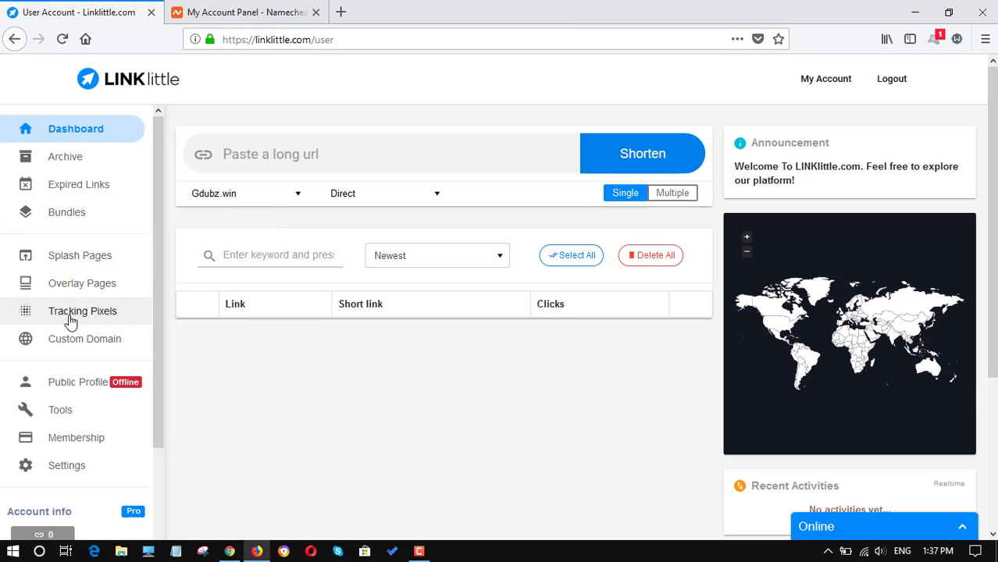
Open the custom domain management page and read the instructions on how to set up a custom domain
{"action": "left_click", "coordinate": [62, 347]}
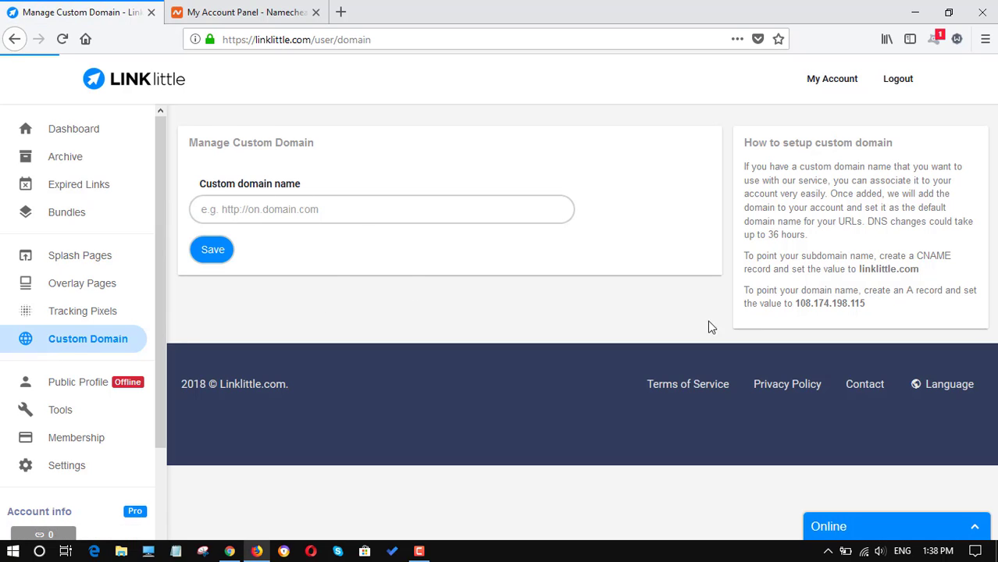
{"action": "left_click_drag", "start_coordinate": [745, 143], "coordinate": [885, 302]}
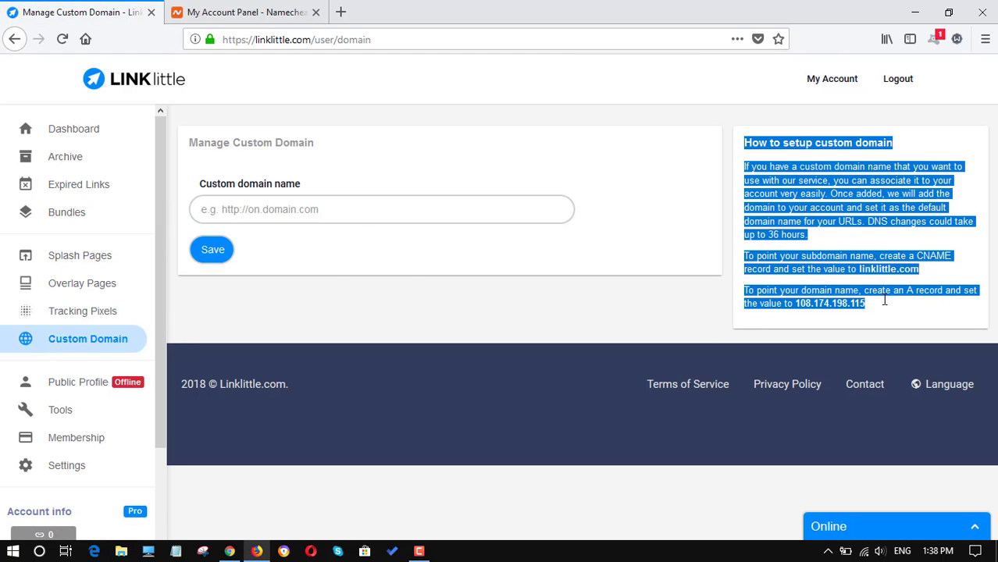
{"action": "left_click", "coordinate": [871, 251]}
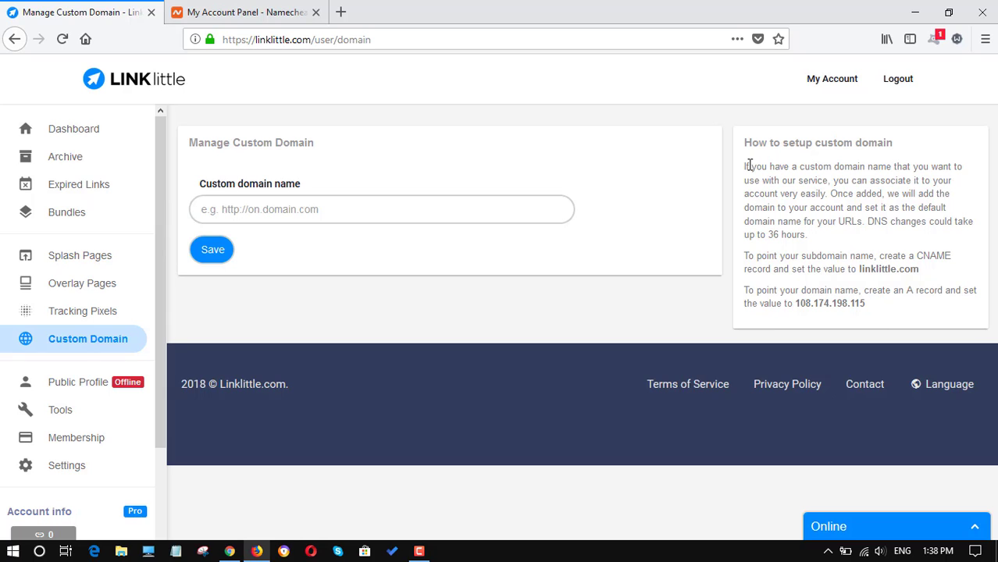
{"action": "left_click_drag", "start_coordinate": [746, 166], "coordinate": [872, 311]}
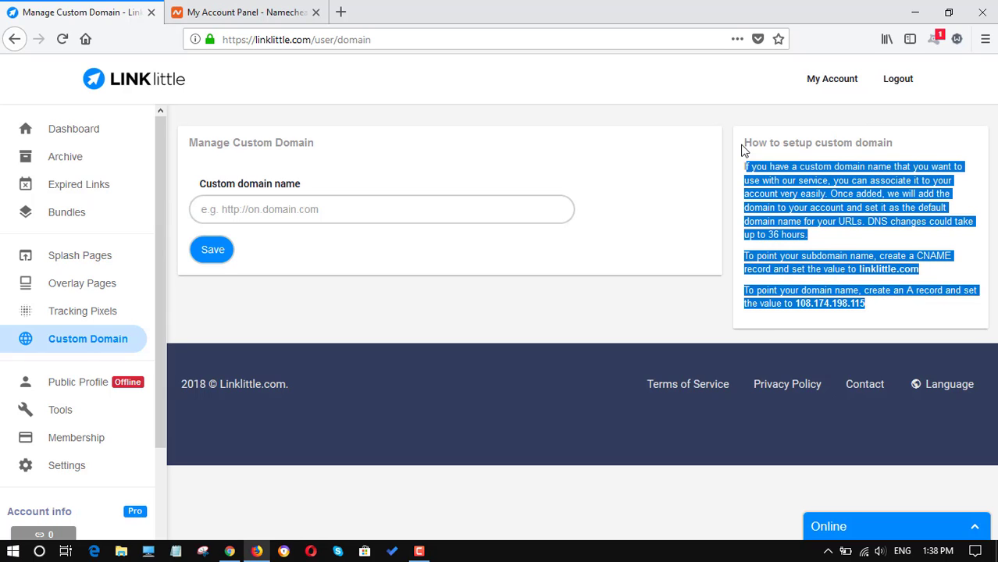
{"action": "left_click_drag", "start_coordinate": [744, 164], "coordinate": [894, 310]}
{"action": "left_click", "coordinate": [790, 179]}
Switch to Namecheap and open the advanced DNS settings of the domain vovhosting.club
{"action": "left_click", "coordinate": [286, 12]}
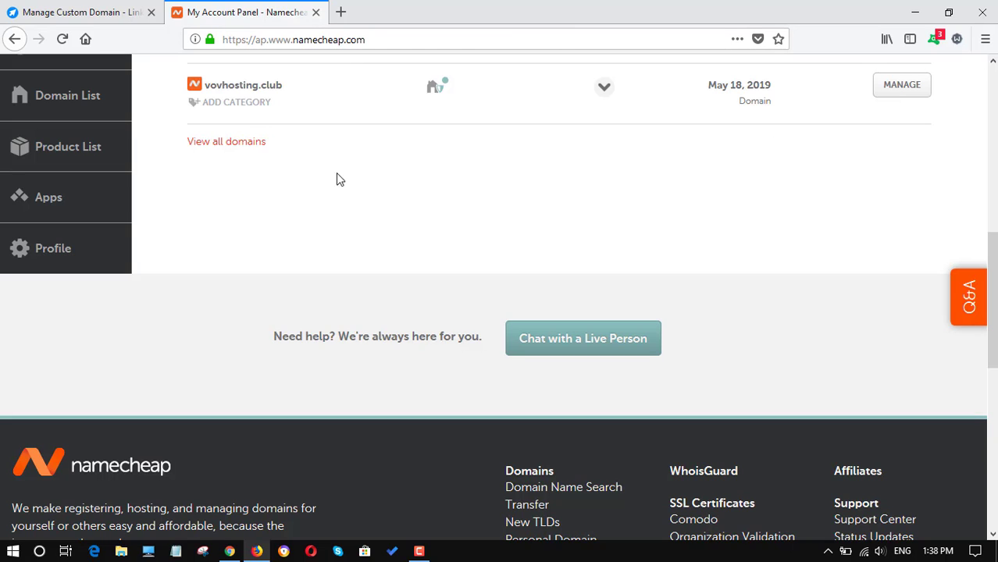
{"action": "left_click", "coordinate": [894, 88]}
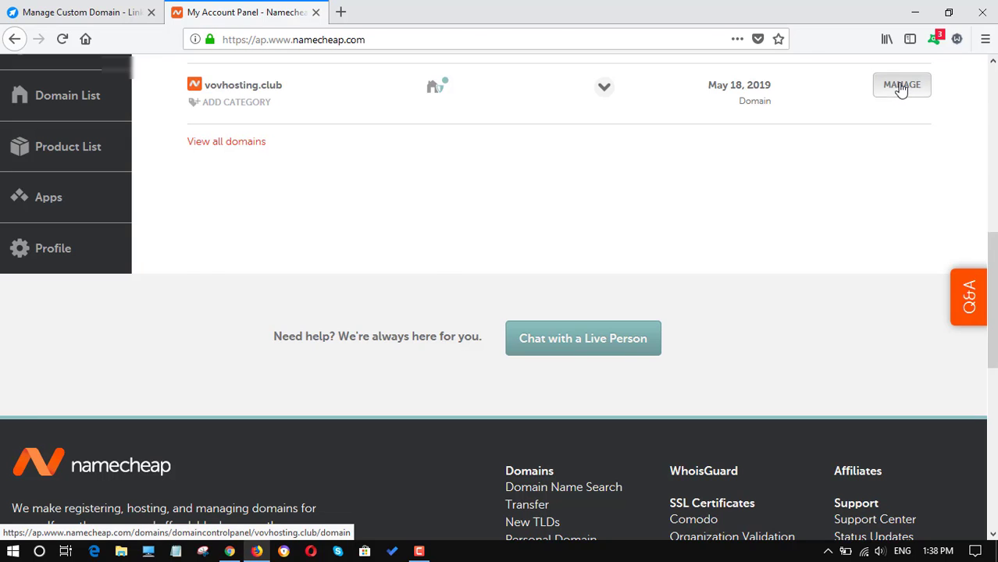
{"action": "scroll", "coordinate": [613, 243], "scroll_direction": "down", "scroll_amount": 1}
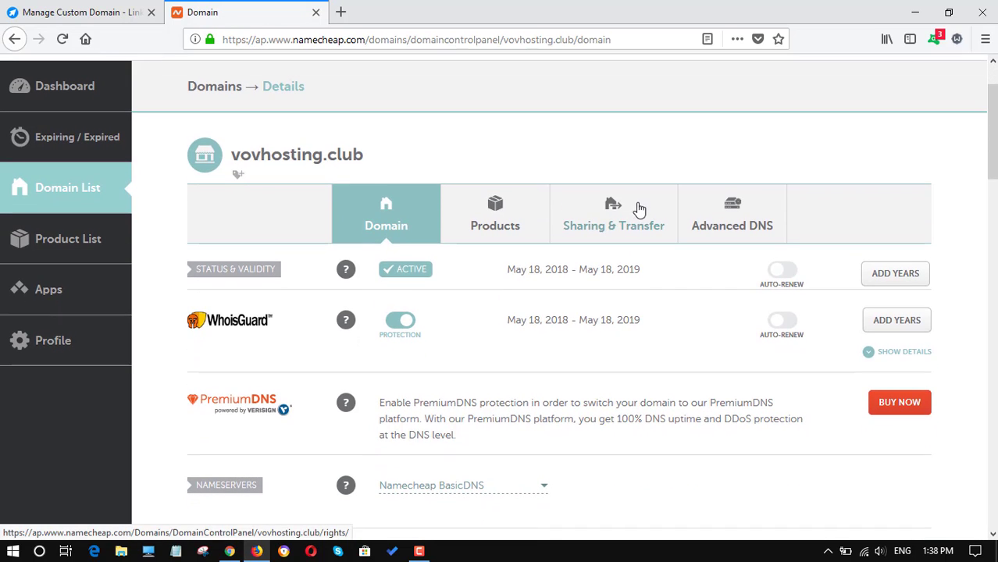
{"action": "left_click", "coordinate": [730, 226]}
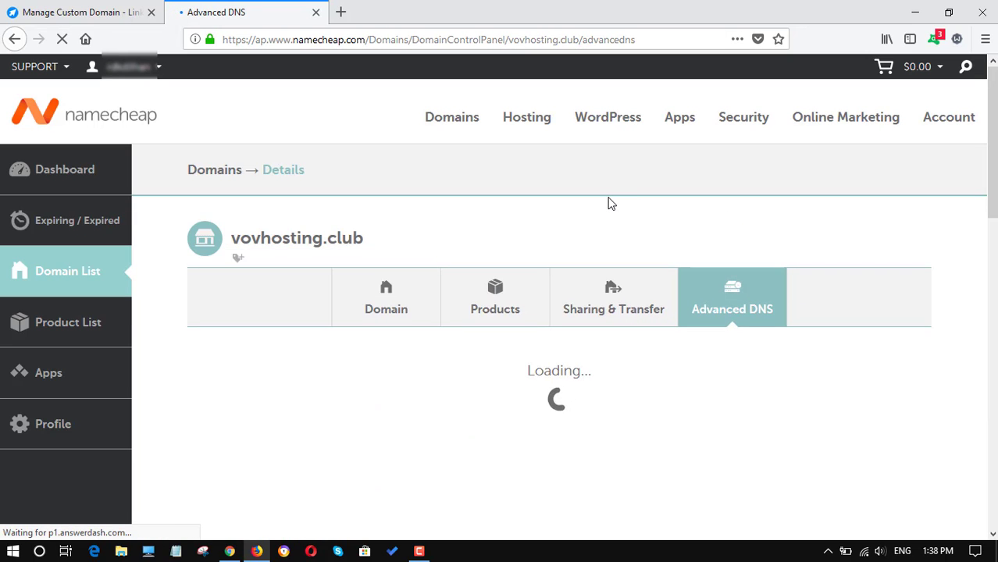
Delete the CNAME record for host www from the domain's host records
{"action": "scroll", "coordinate": [608, 203], "scroll_direction": "down", "scroll_amount": 2}
{"action": "scroll", "coordinate": [608, 203], "scroll_direction": "down", "scroll_amount": 4}
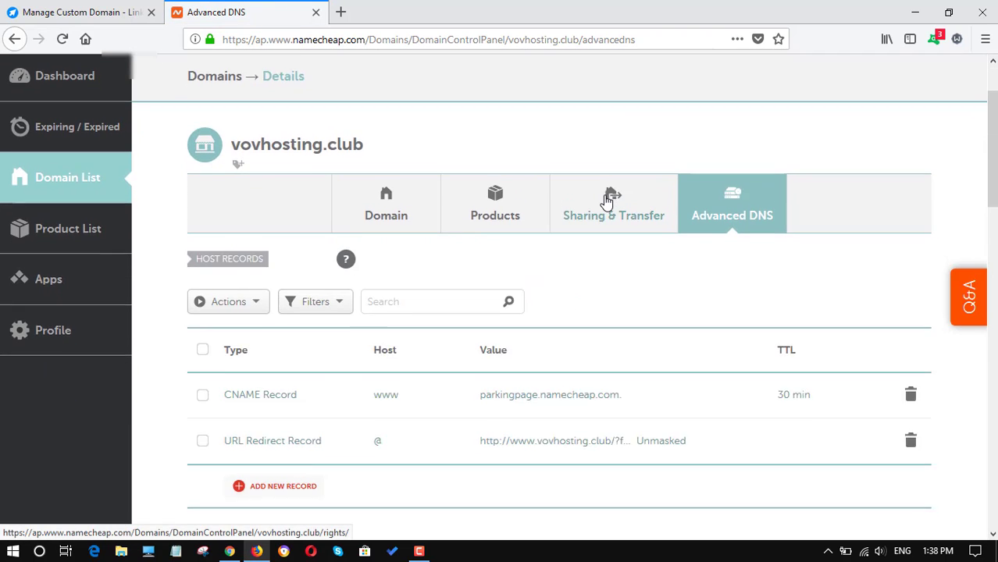
{"action": "scroll", "coordinate": [607, 199], "scroll_direction": "down", "scroll_amount": 2}
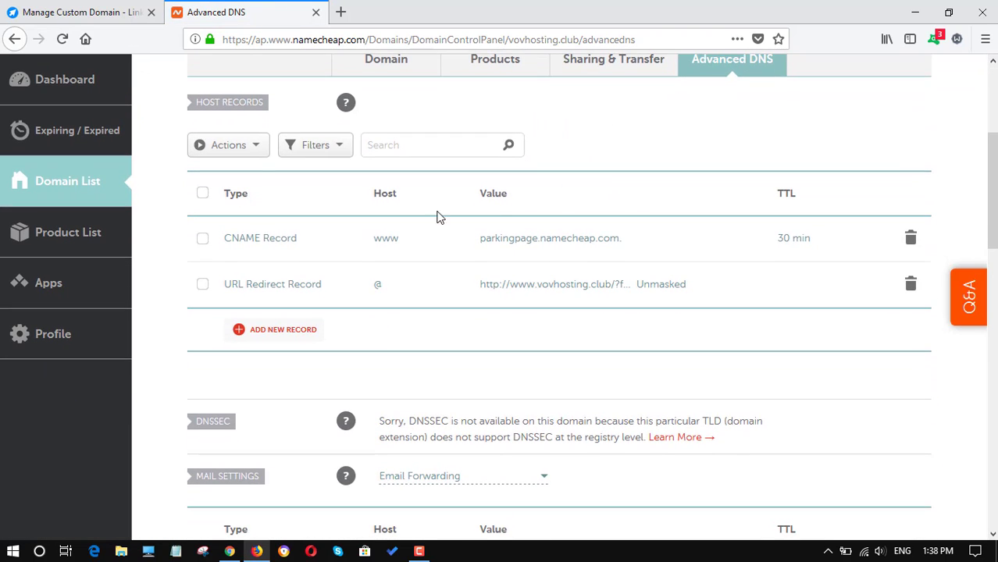
{"action": "left_click", "coordinate": [911, 240]}
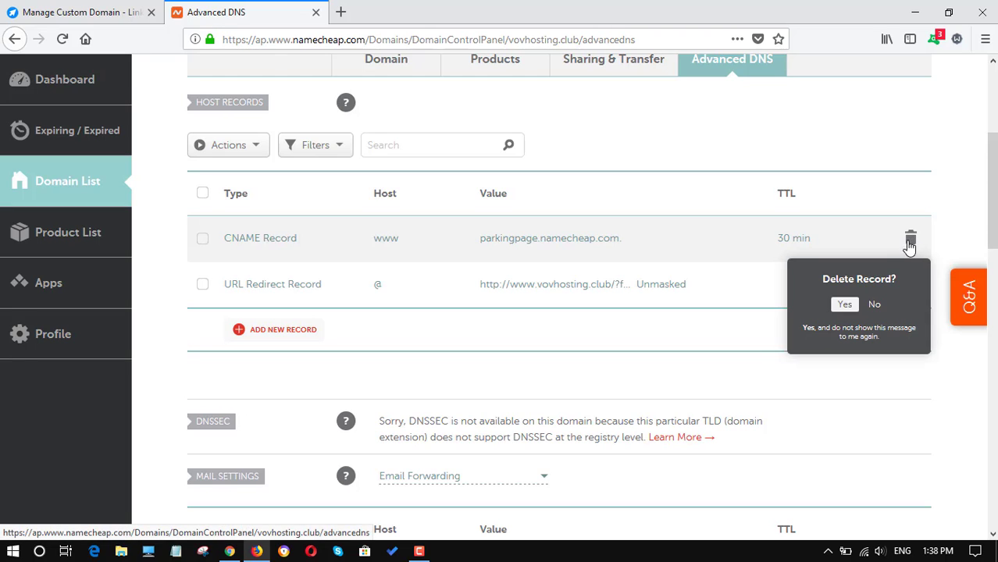
{"action": "left_click", "coordinate": [845, 307]}
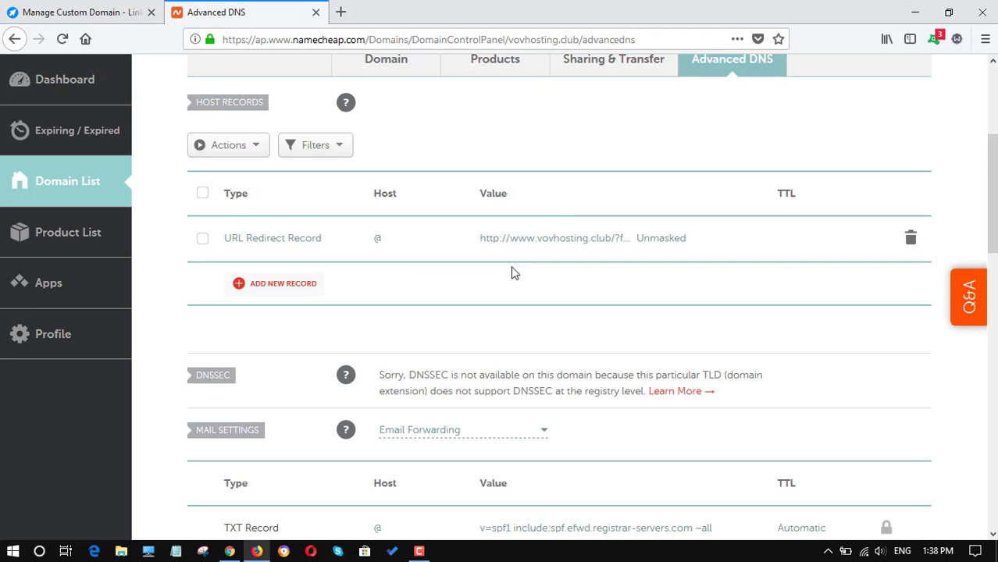
{"action": "left_click", "coordinate": [239, 285]}
{"action": "left_click", "coordinate": [243, 286]}
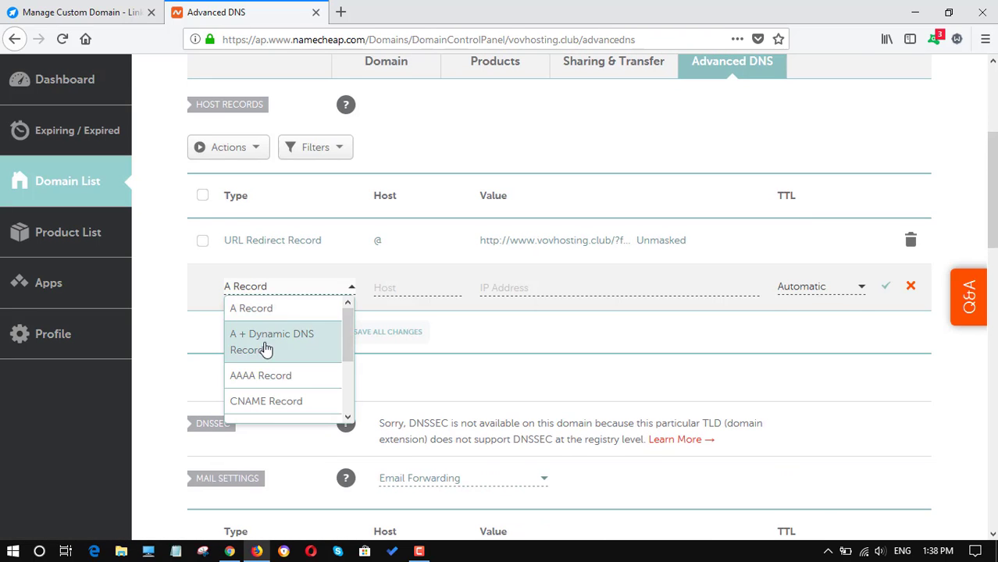
{"action": "left_click", "coordinate": [273, 402]}
{"action": "left_click", "coordinate": [502, 286]}
{"action": "right_click", "coordinate": [501, 286]}
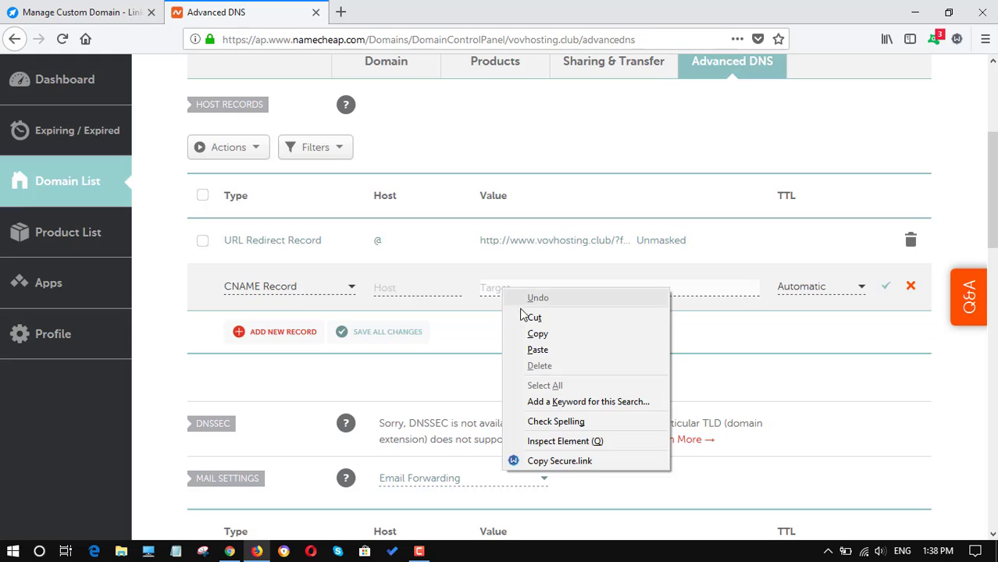
{"action": "left_click", "coordinate": [528, 350]}
{"action": "left_click", "coordinate": [386, 289]}
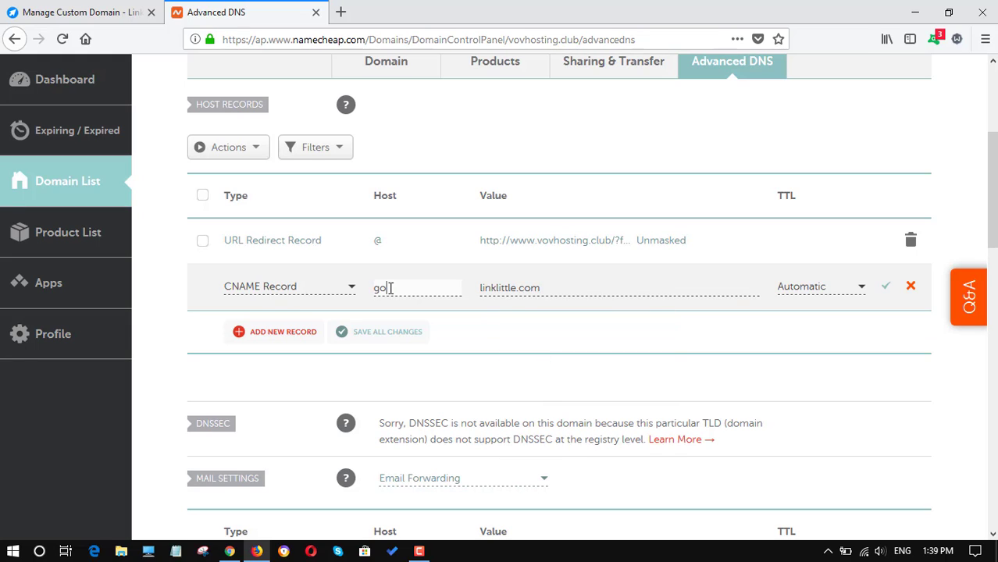
{"action": "type", "text": "s"}
{"action": "key", "text": "BackSpace"}
{"action": "type", "text": "an"}
{"action": "key", "text": "BackSpace"}
{"action": "key", "text": "BackSpace"}
{"action": "key", "text": "BackSpace"}
{"action": "key", "text": "BackSpace"}
{"action": "key", "text": "BackSpace"}
{"action": "key", "text": "BackSpace"}
{"action": "key", "text": "BackSpace"}
{"action": "key", "text": "BackSpace"}
{"action": "key", "text": "BackSpace"}
{"action": "key", "text": "BackSpace"}
{"action": "type", "text": "go"}
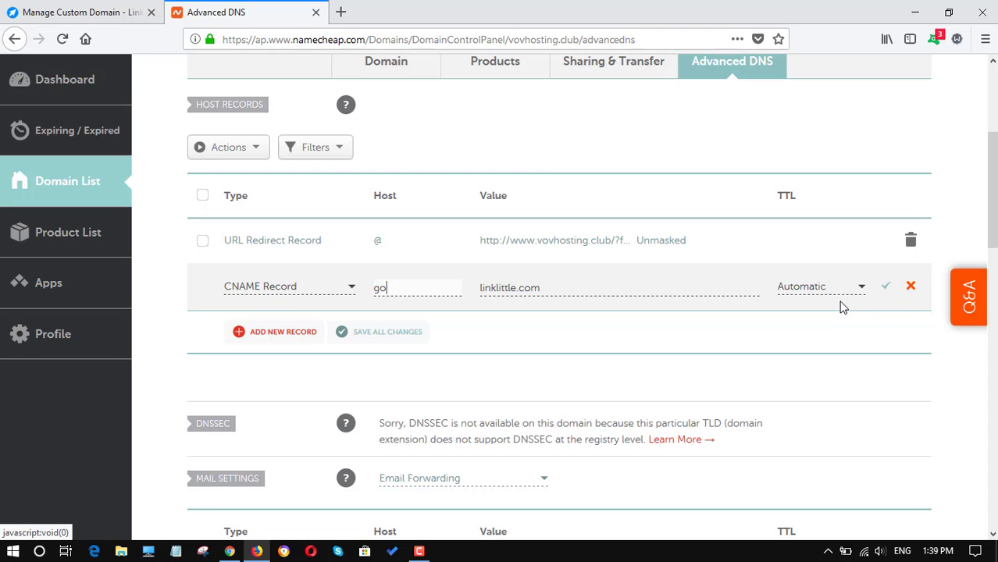
{"action": "left_click", "coordinate": [912, 287]}
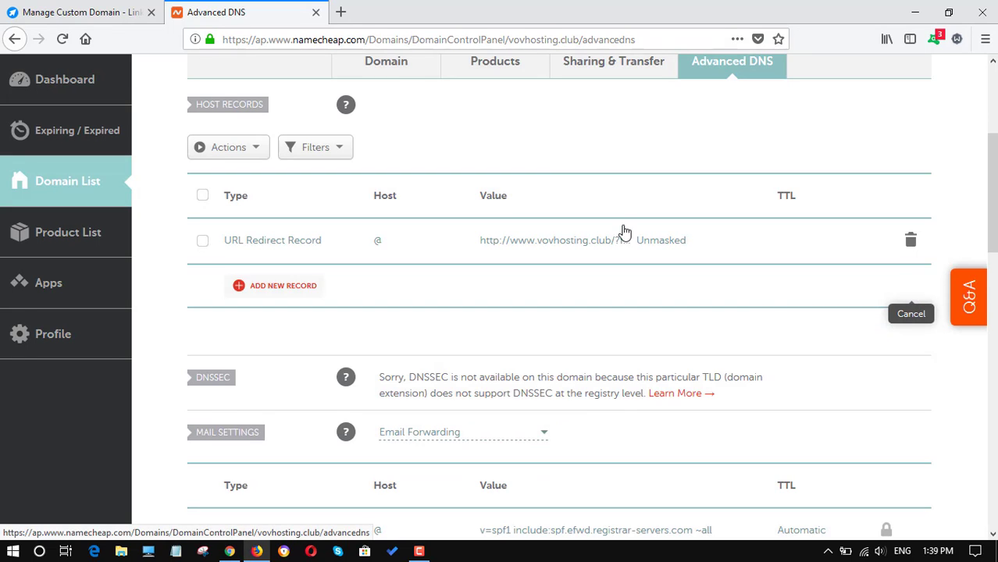
Switch to LINKlittle and copy the IP address 108.174.198.115 given for the A record in the setup instructions
{"action": "left_click", "coordinate": [78, 12]}
{"action": "left_click_drag", "start_coordinate": [888, 310], "coordinate": [979, 291]}
{"action": "left_click_drag", "start_coordinate": [797, 303], "coordinate": [864, 303]}
{"action": "right_click", "coordinate": [859, 303]}
{"action": "left_click", "coordinate": [859, 316]}
Back in Namecheap, add and save an A record with host @, value 108.174.198.115 and automatic TTL
{"action": "left_click", "coordinate": [227, 12]}
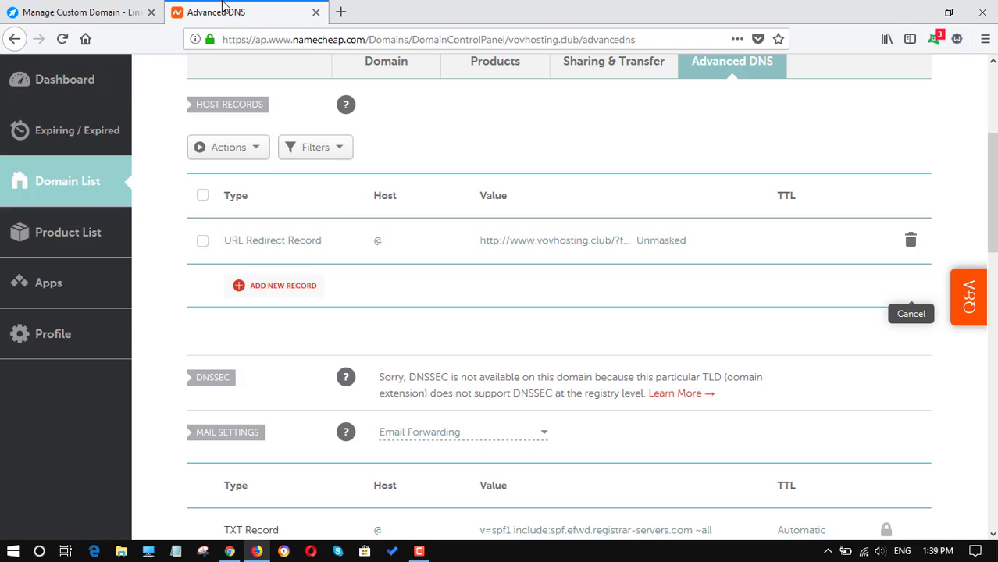
{"action": "left_click", "coordinate": [252, 288]}
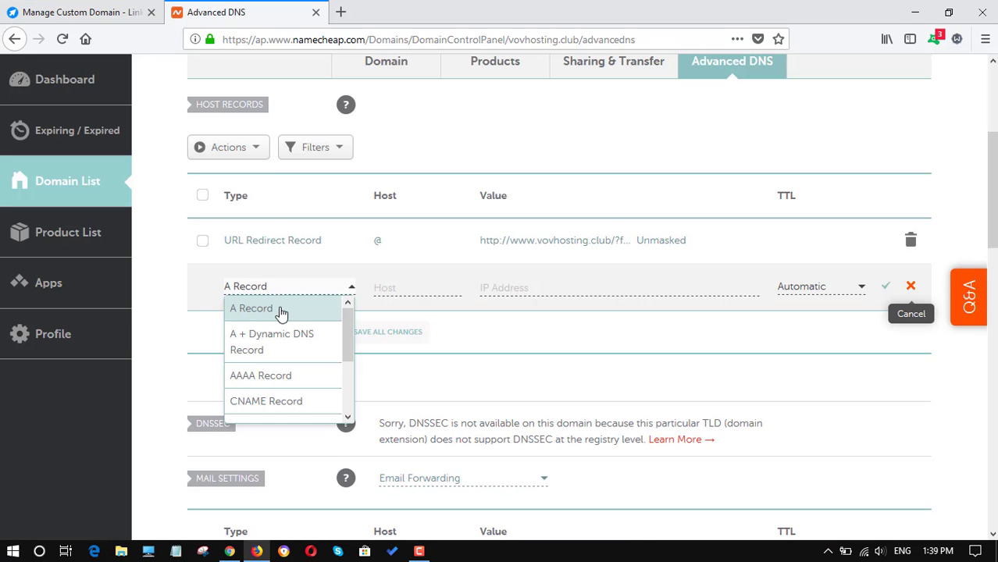
{"action": "left_click", "coordinate": [260, 314]}
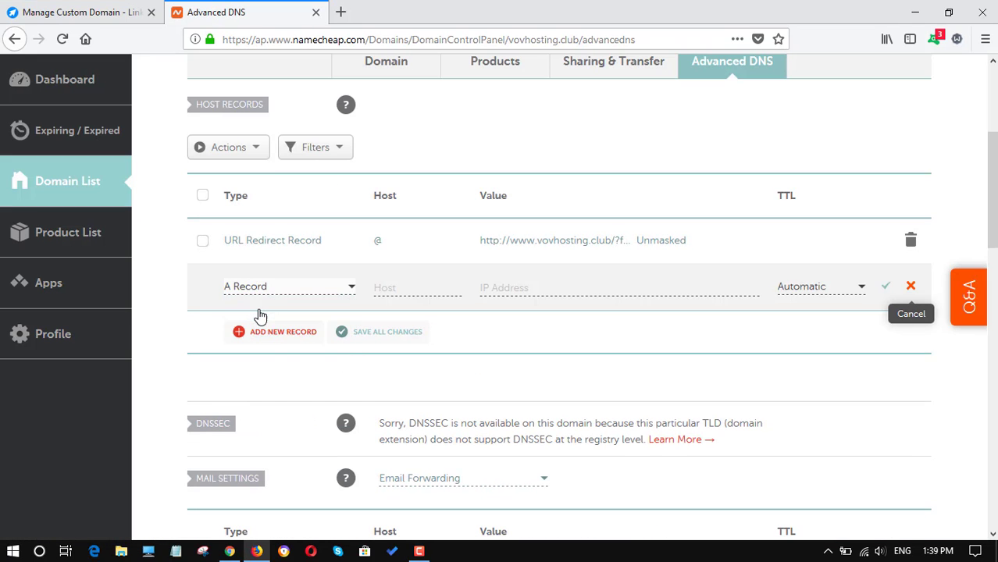
{"action": "left_click", "coordinate": [399, 286]}
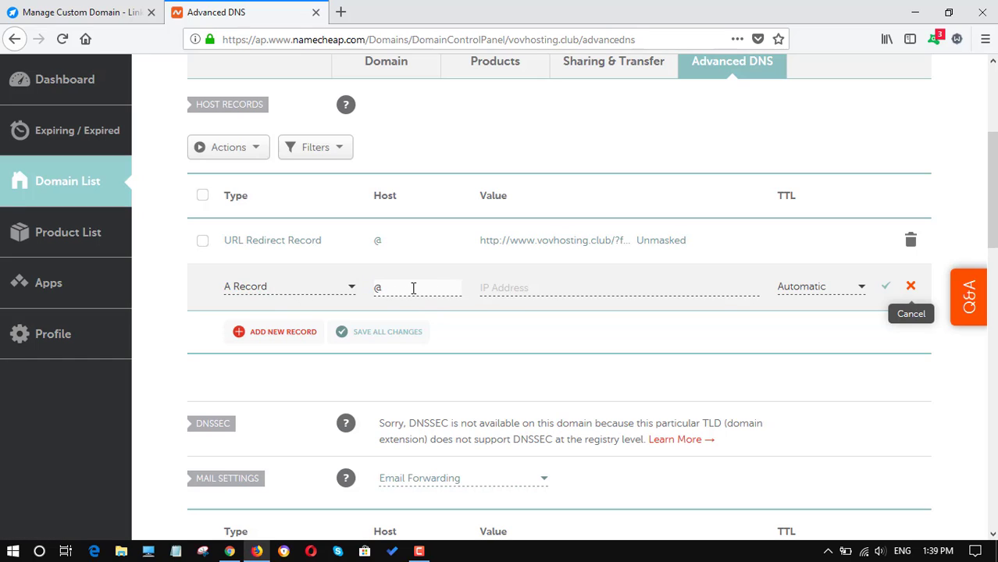
{"action": "type", "text": "@"}
{"action": "left_click", "coordinate": [509, 284]}
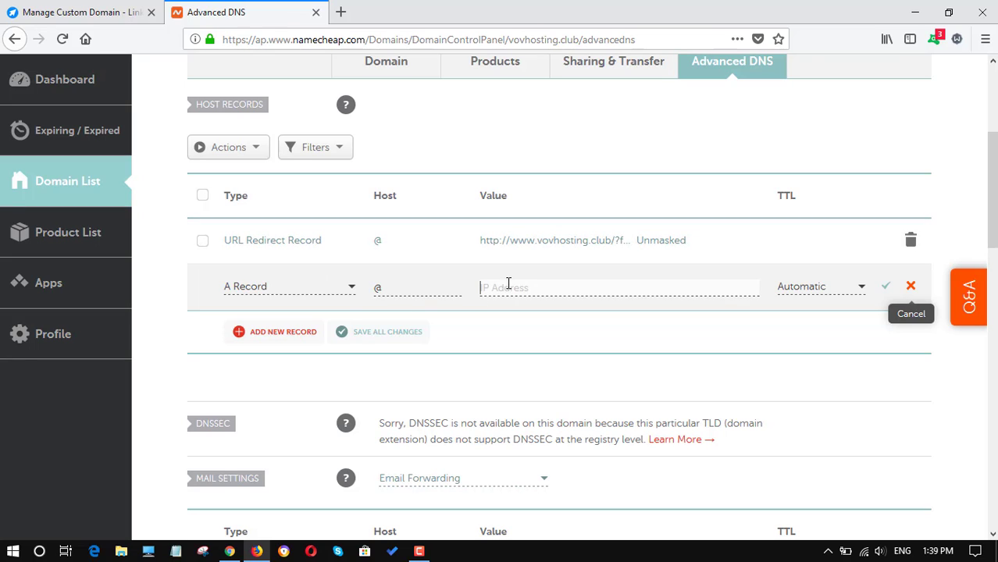
{"action": "key", "text": "ctrl+v"}
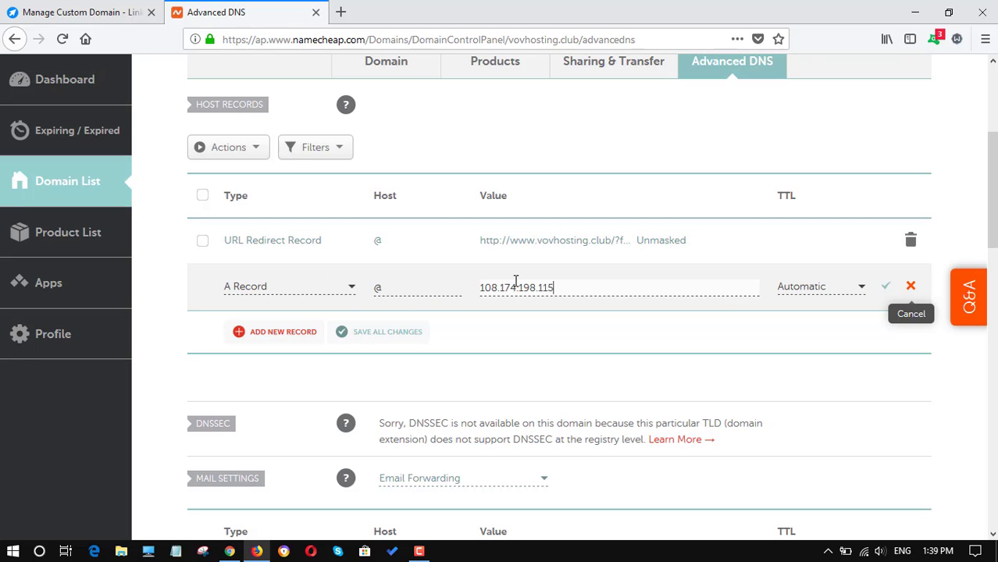
{"action": "left_click_drag", "start_coordinate": [573, 286], "coordinate": [482, 286]}
{"action": "left_click", "coordinate": [571, 287]}
{"action": "left_click", "coordinate": [885, 287]}
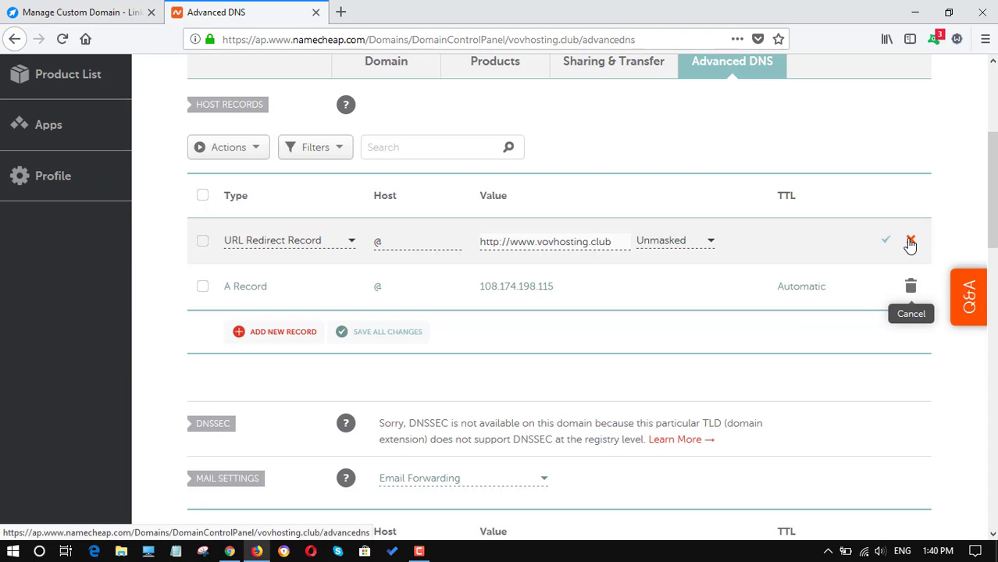
Delete the URL Redirect record for host @ from the host records
{"action": "left_click", "coordinate": [910, 241]}
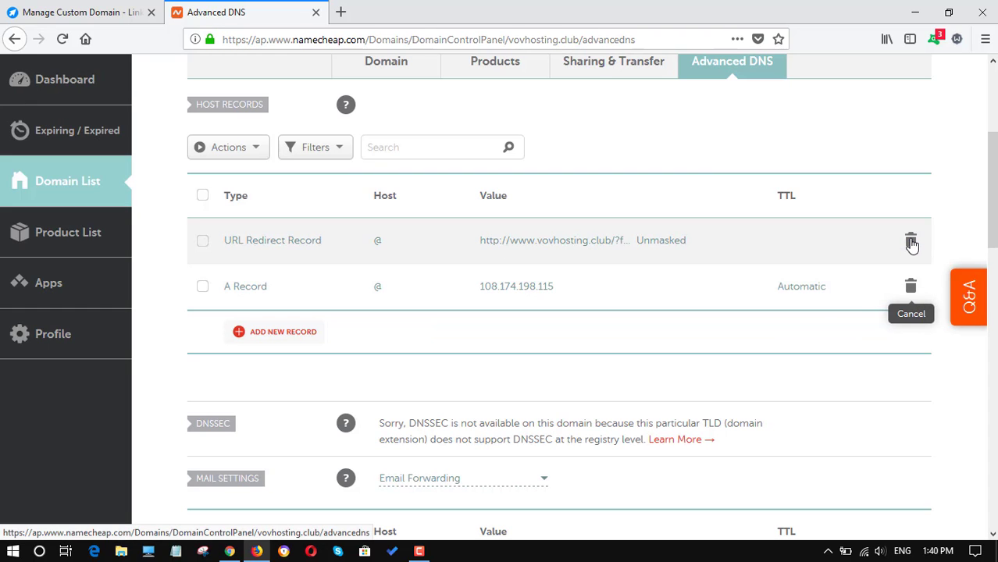
{"action": "left_click", "coordinate": [911, 242]}
{"action": "left_click", "coordinate": [843, 307]}
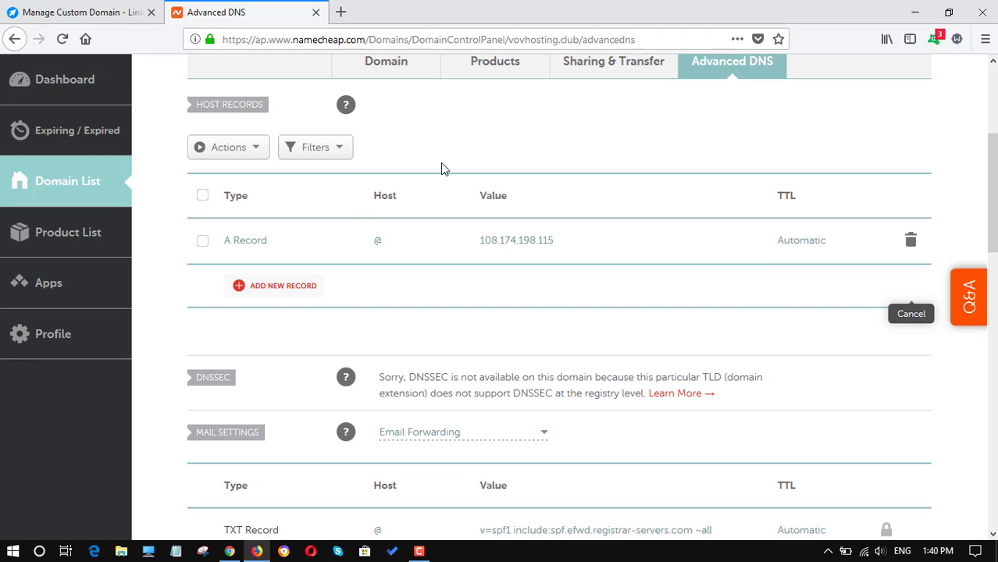
{"action": "left_click", "coordinate": [132, 14]}
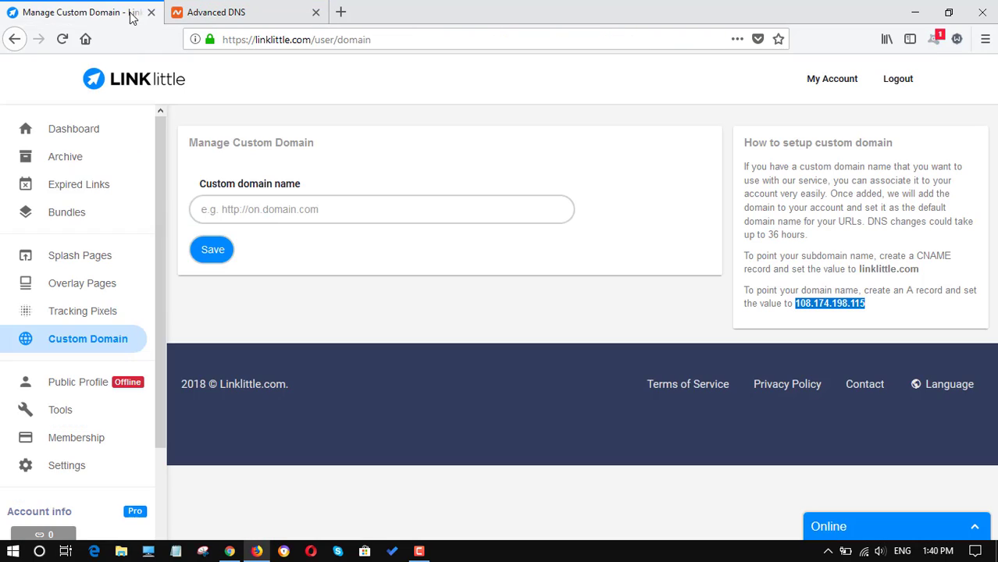
{"action": "left_click", "coordinate": [231, 209]}
{"action": "key", "text": "ctrl+v"}
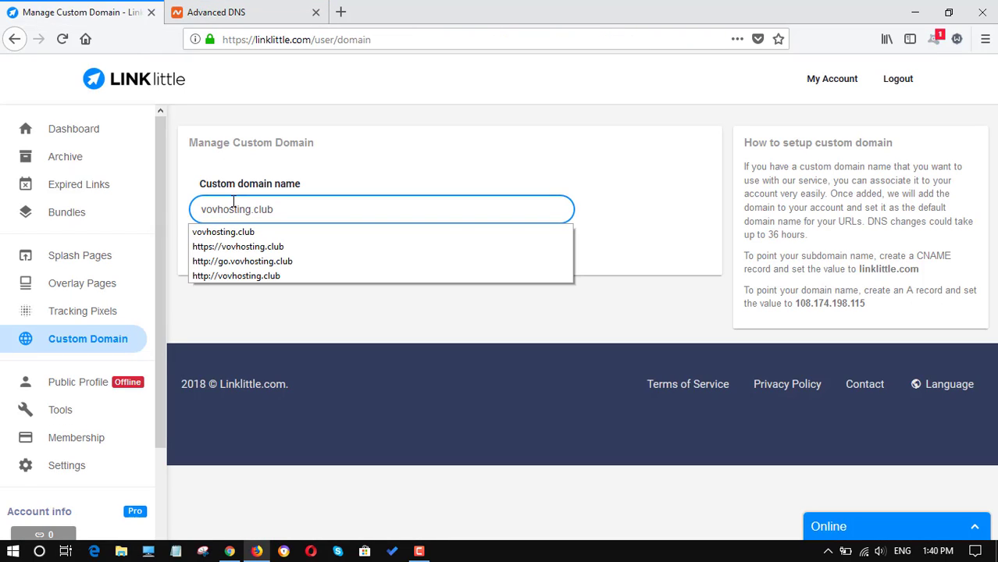
{"action": "left_click", "coordinate": [318, 185]}
{"action": "left_click", "coordinate": [203, 209]}
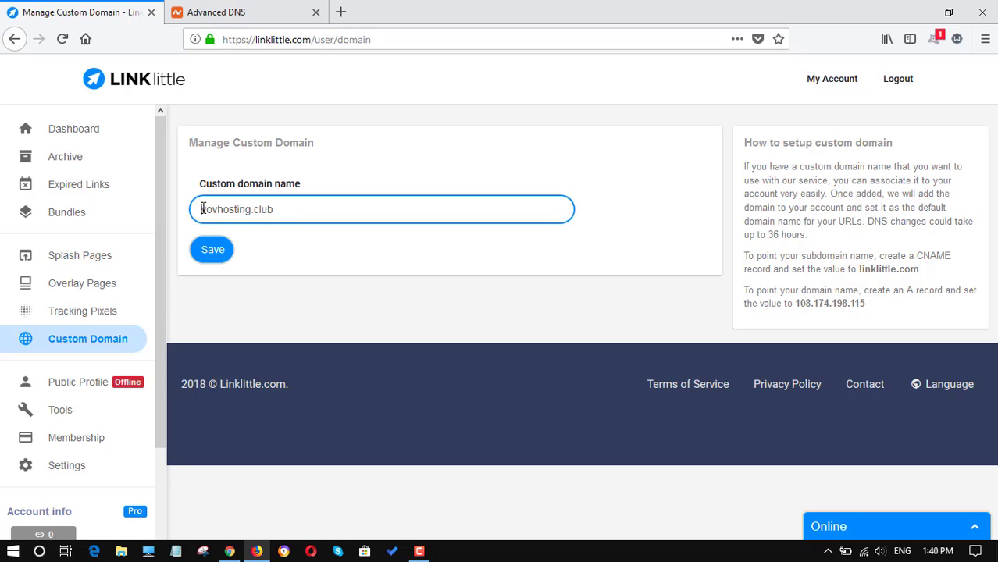
{"action": "type", "text": "https"}
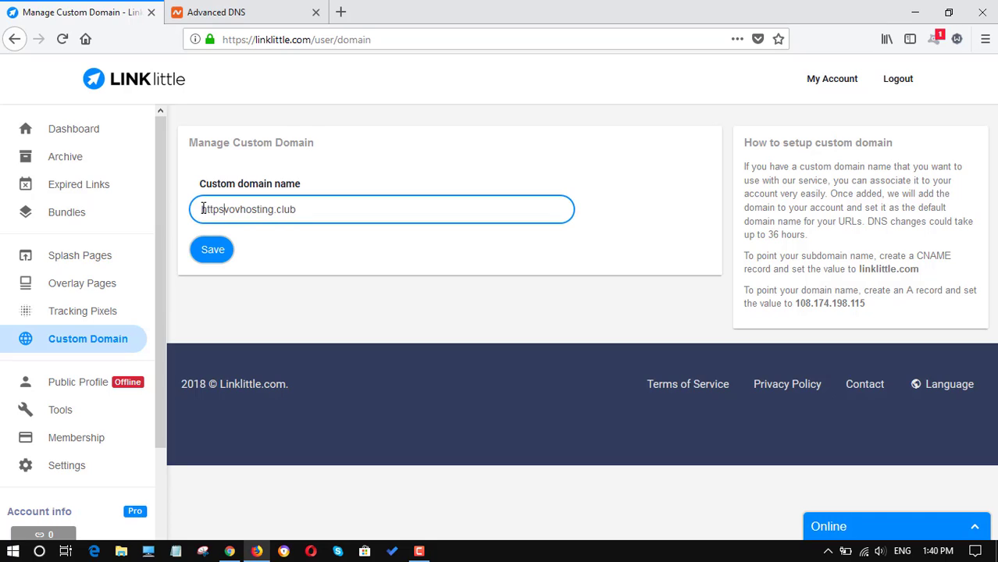
{"action": "type", "text": "://"}
{"action": "left_click", "coordinate": [212, 250]}
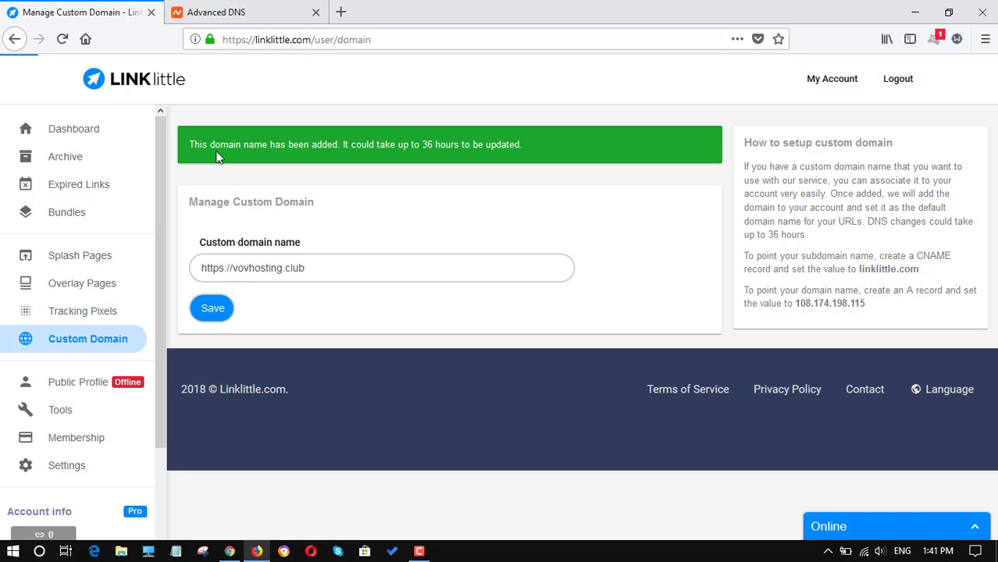
Open vovhosting.club from the custom domain name in a separate tab and check whether it loads over a secure connection
{"action": "left_click_drag", "start_coordinate": [192, 147], "coordinate": [524, 139]}
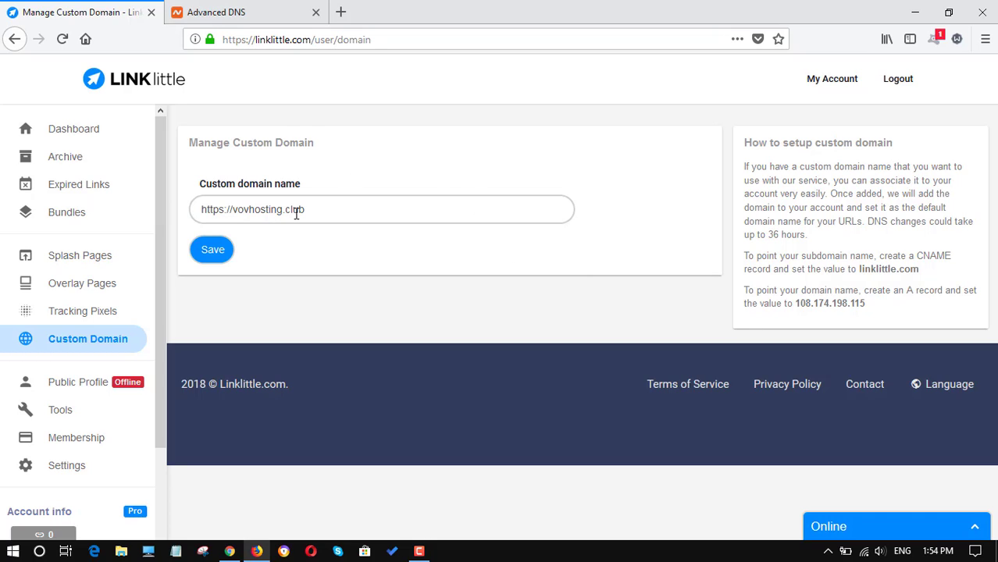
{"action": "left_click_drag", "start_coordinate": [343, 207], "coordinate": [250, 205]}
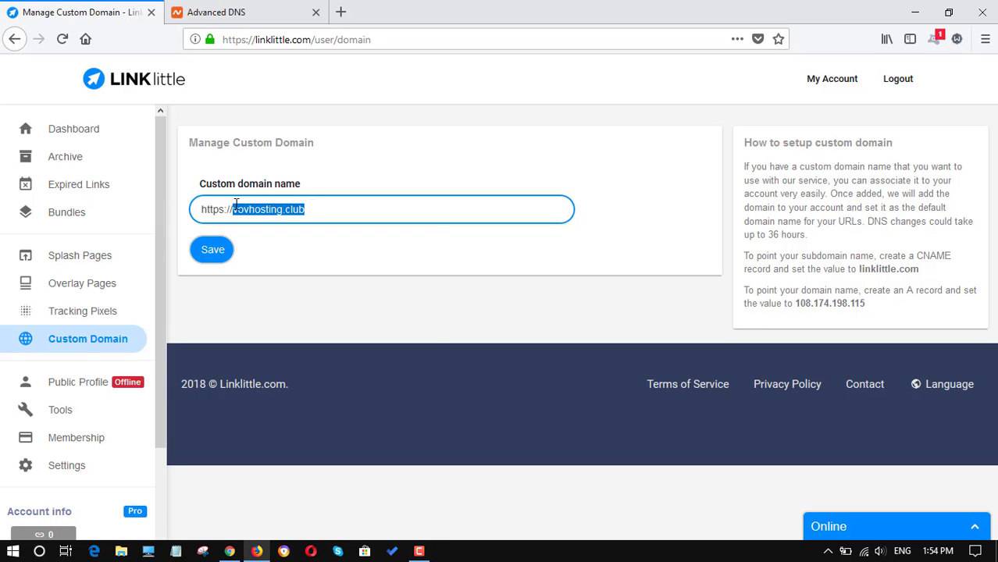
{"action": "right_click", "coordinate": [250, 207]}
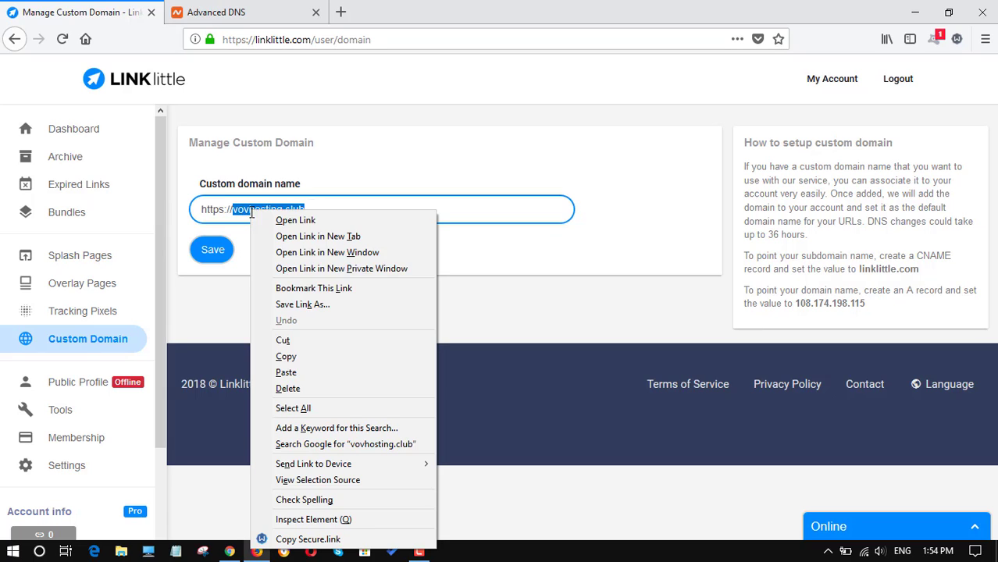
{"action": "left_click", "coordinate": [332, 236]}
{"action": "left_click", "coordinate": [244, 12]}
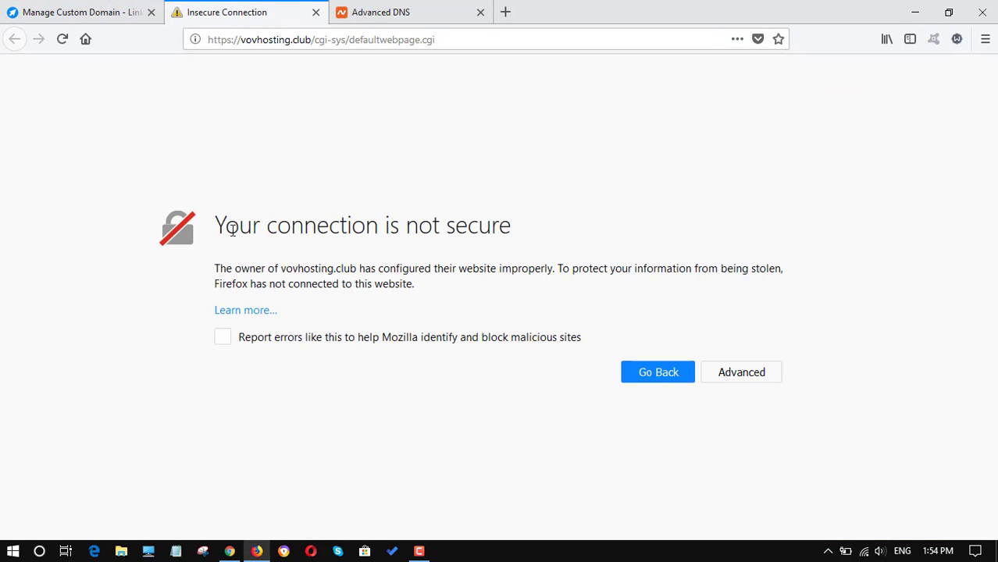
{"action": "left_click_drag", "start_coordinate": [460, 223], "coordinate": [507, 225]}
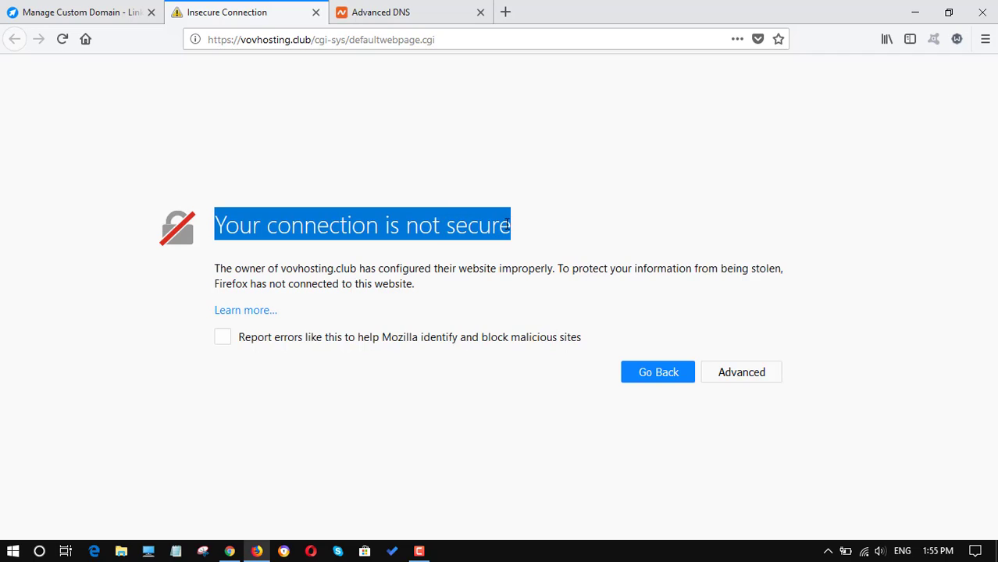
{"action": "left_click", "coordinate": [470, 226]}
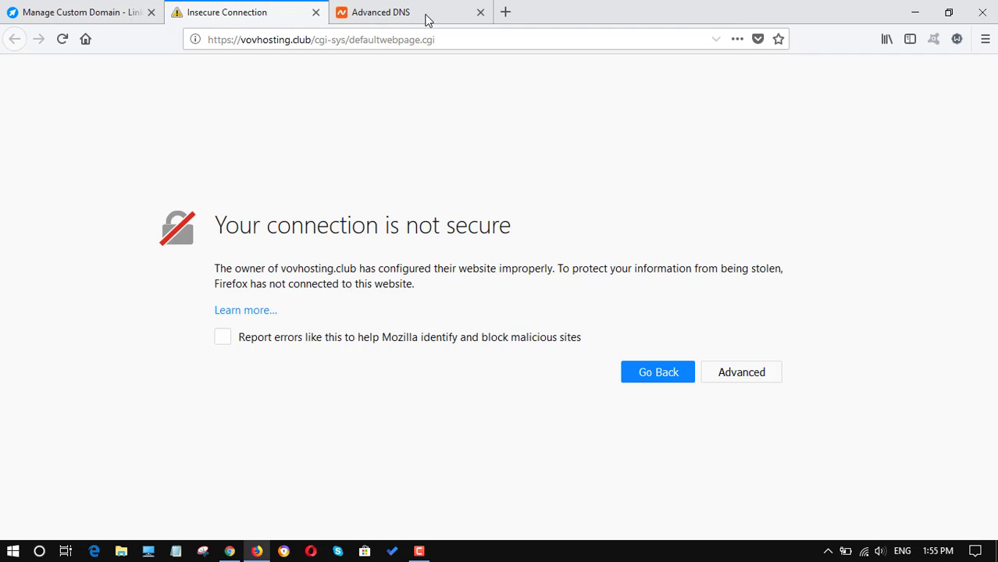
Open the Cloudflare website in a new tab and go through its sign-up page to the login for an existing account
{"action": "left_click", "coordinate": [508, 13]}
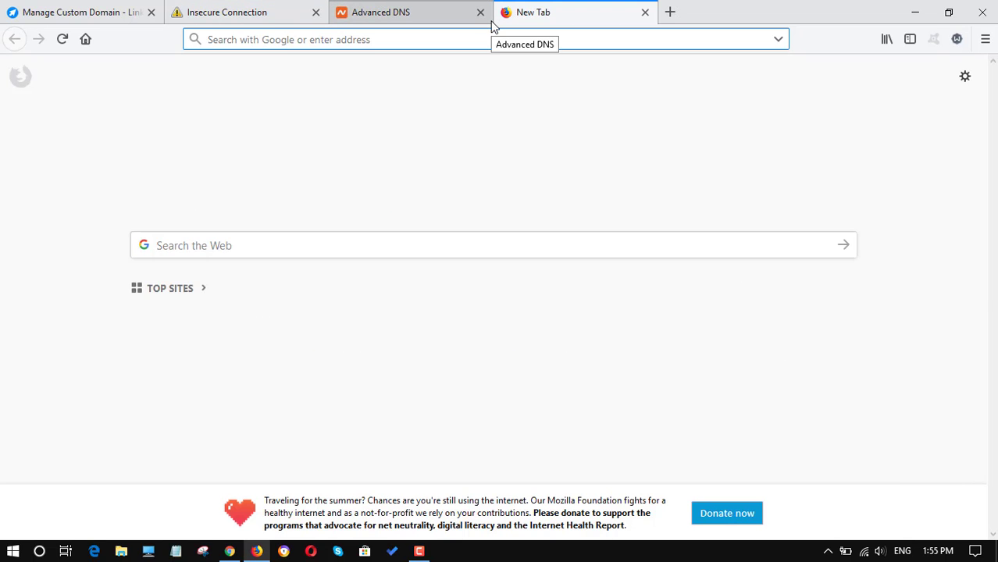
{"action": "type", "text": "clo"}
{"action": "left_click", "coordinate": [264, 72]}
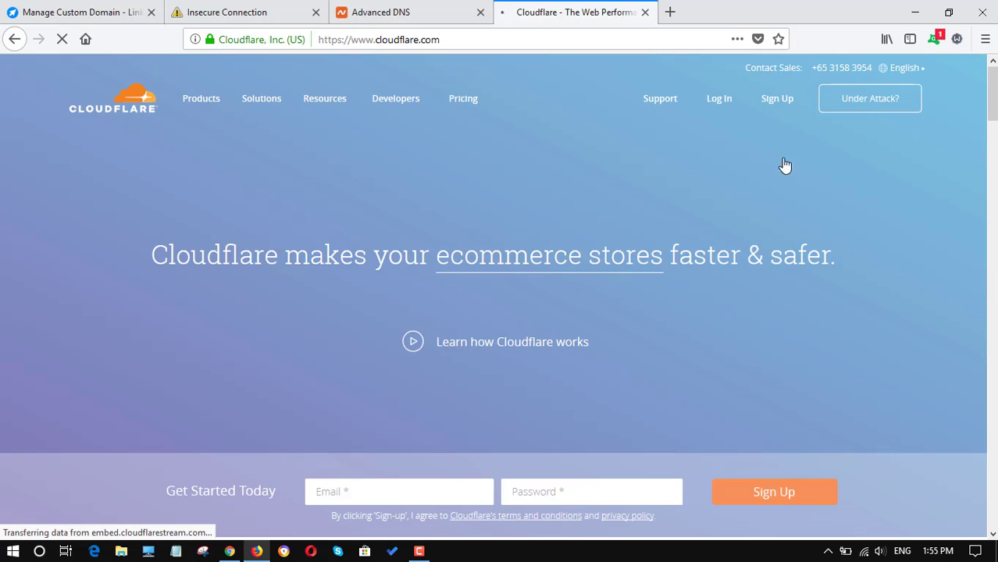
{"action": "left_click", "coordinate": [774, 104]}
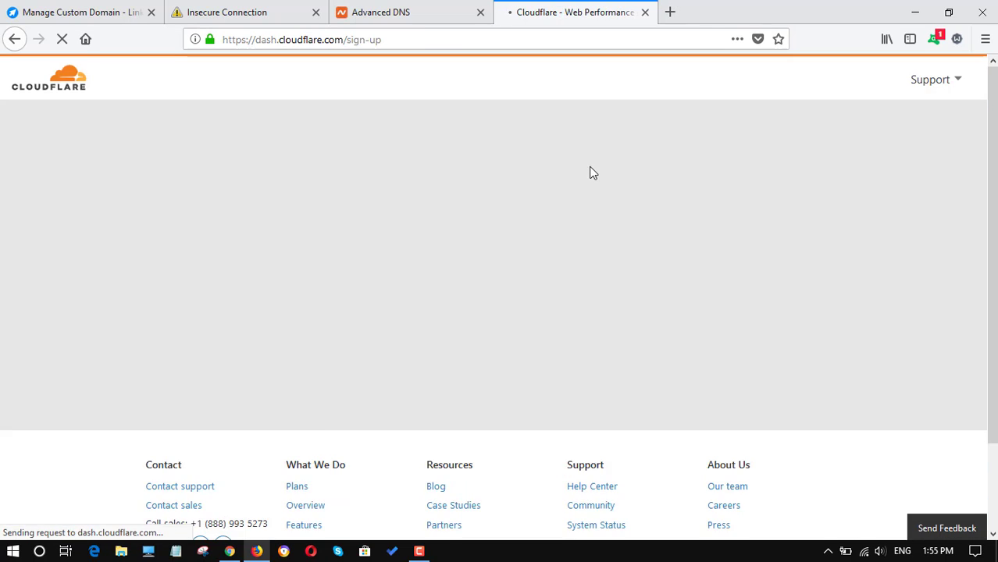
{"action": "scroll", "coordinate": [635, 335], "scroll_direction": "down", "scroll_amount": 2}
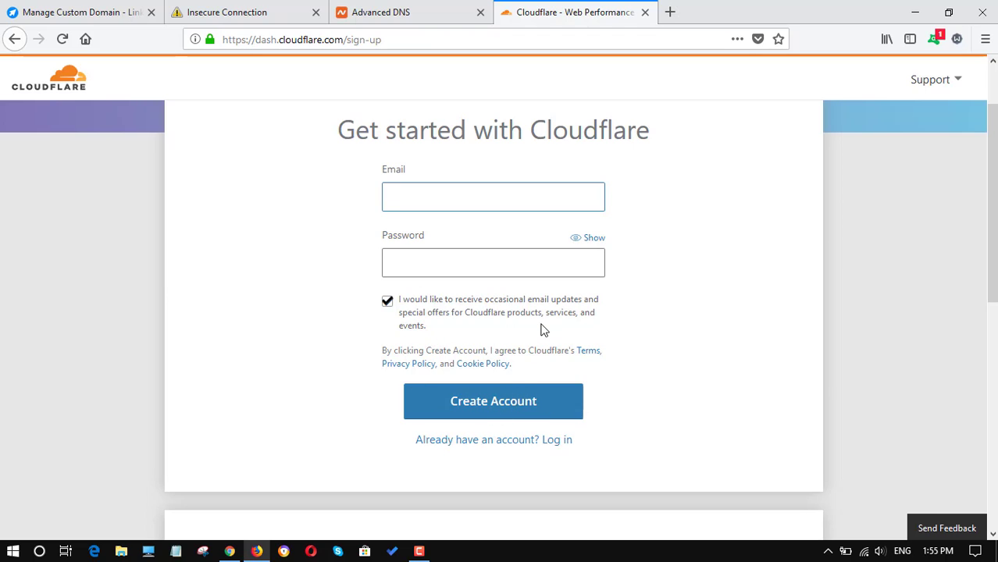
{"action": "left_click", "coordinate": [559, 448]}
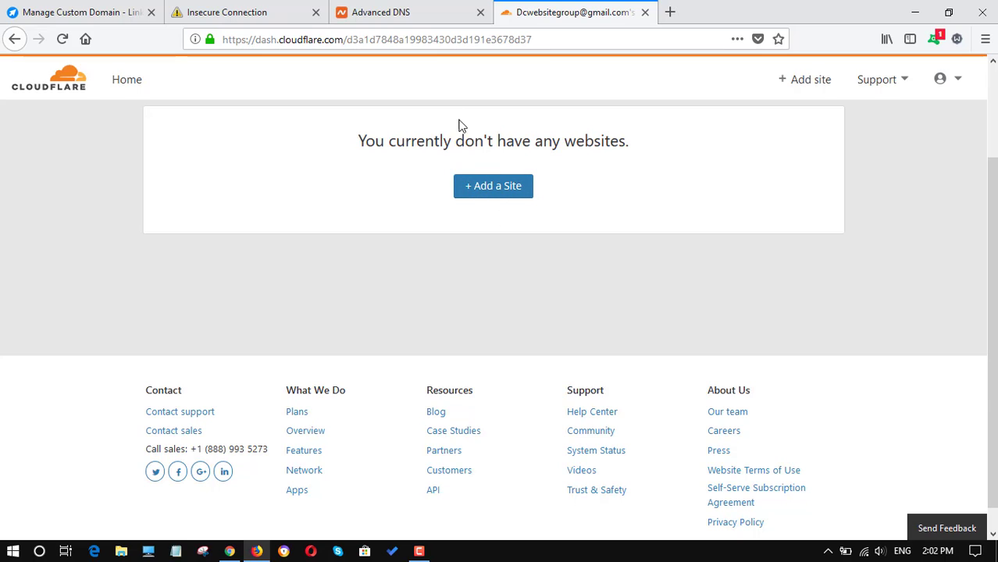
Add vovhosting.club as a new site in Cloudflare, copying the domain name from LINKlittle's custom domain setting
{"action": "left_click", "coordinate": [471, 191]}
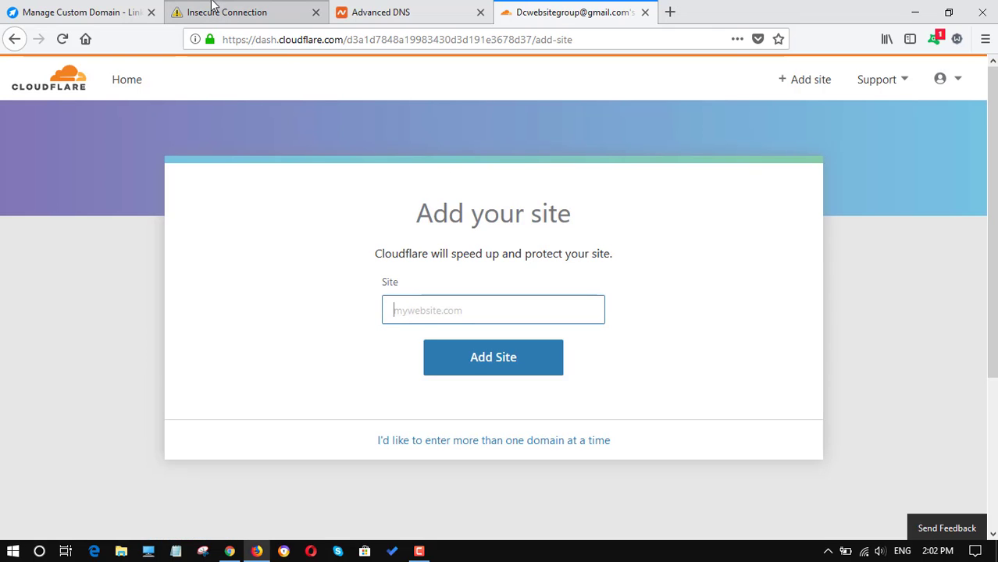
{"action": "left_click", "coordinate": [78, 12]}
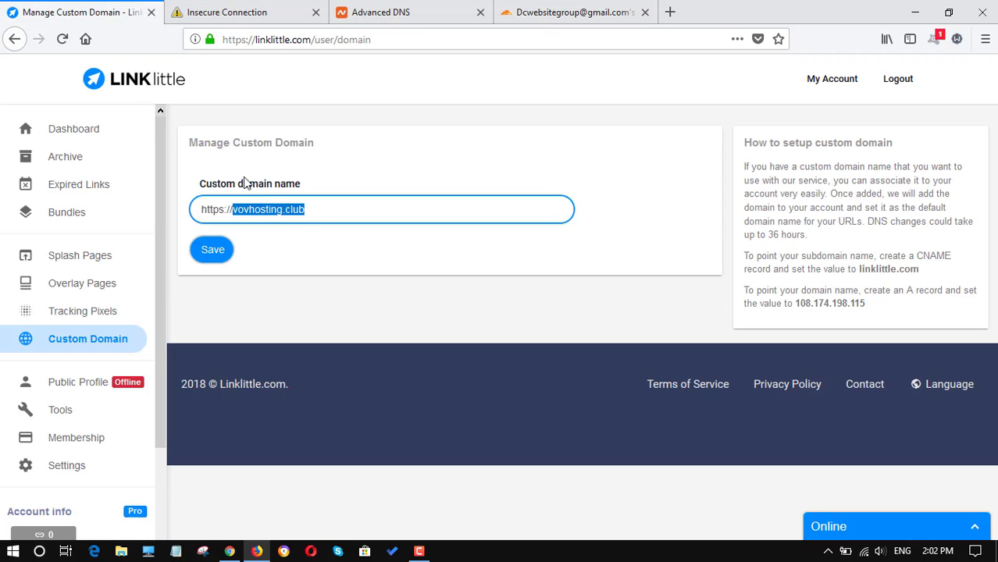
{"action": "right_click", "coordinate": [292, 204]}
{"action": "left_click", "coordinate": [336, 351]}
{"action": "left_click", "coordinate": [566, 12]}
{"action": "right_click", "coordinate": [438, 301]}
{"action": "left_click", "coordinate": [475, 363]}
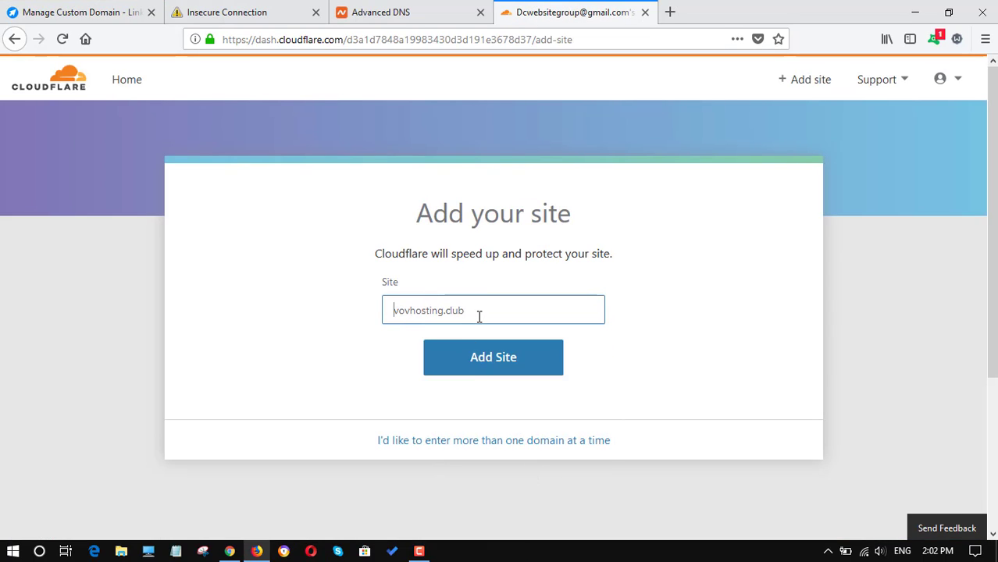
{"action": "left_click", "coordinate": [492, 362]}
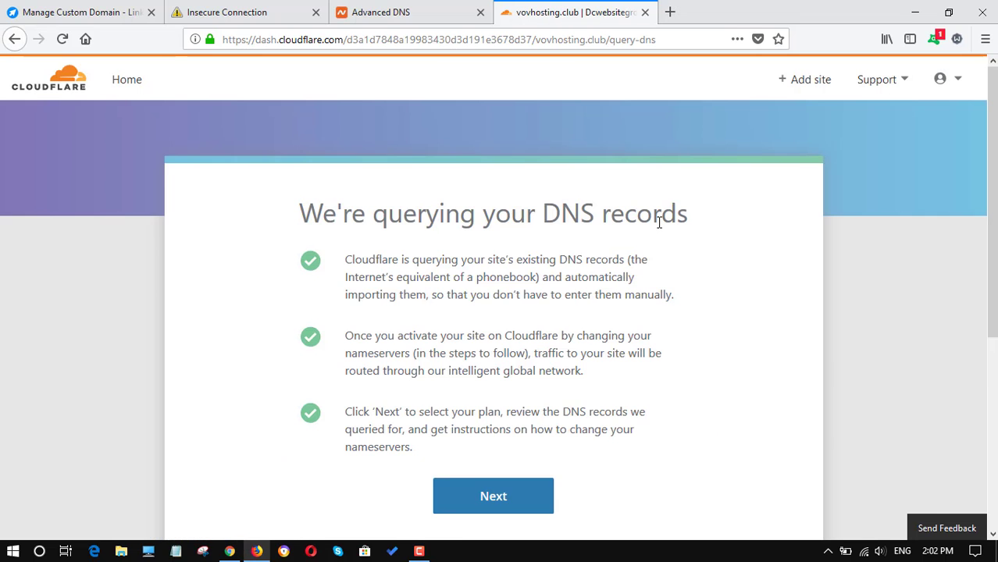
Continue past the DNS query introduction, then choose and confirm the Free plan at $0/month for vovhosting.club
{"action": "scroll", "coordinate": [604, 160], "scroll_direction": "down", "scroll_amount": 2}
{"action": "left_click_drag", "start_coordinate": [301, 130], "coordinate": [395, 119]}
{"action": "left_click", "coordinate": [395, 119]}
{"action": "left_click", "coordinate": [483, 421]}
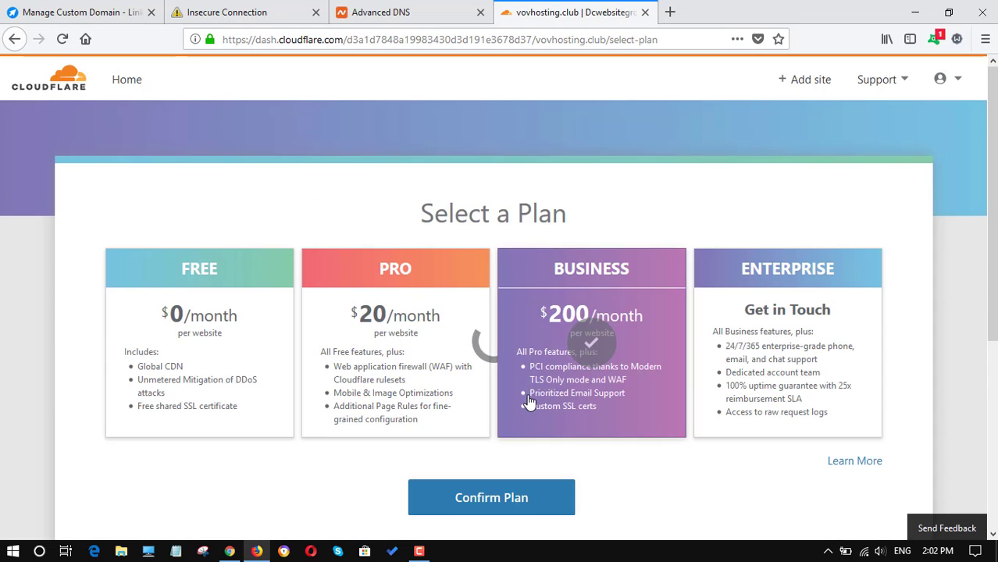
{"action": "left_click", "coordinate": [191, 337]}
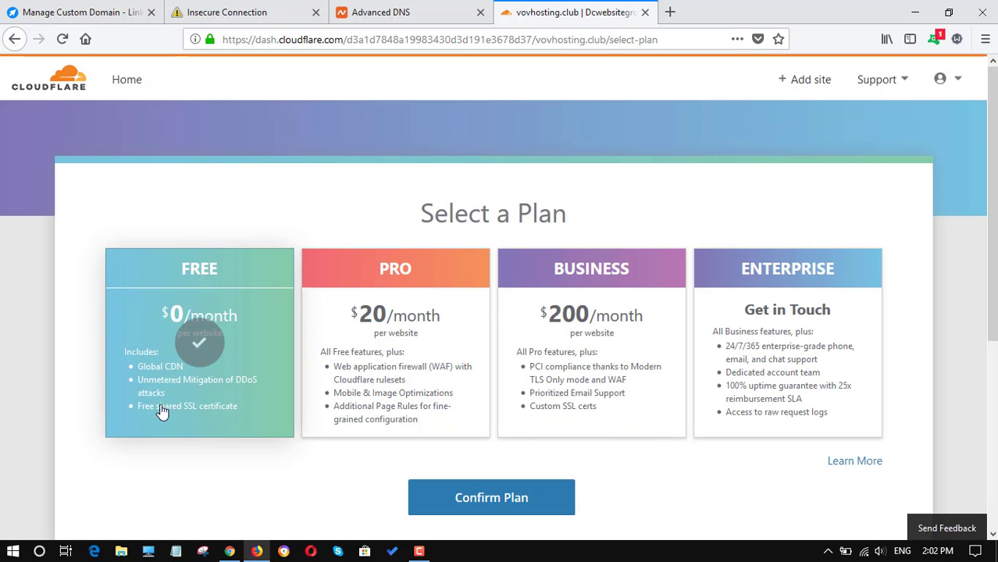
{"action": "left_click", "coordinate": [500, 503]}
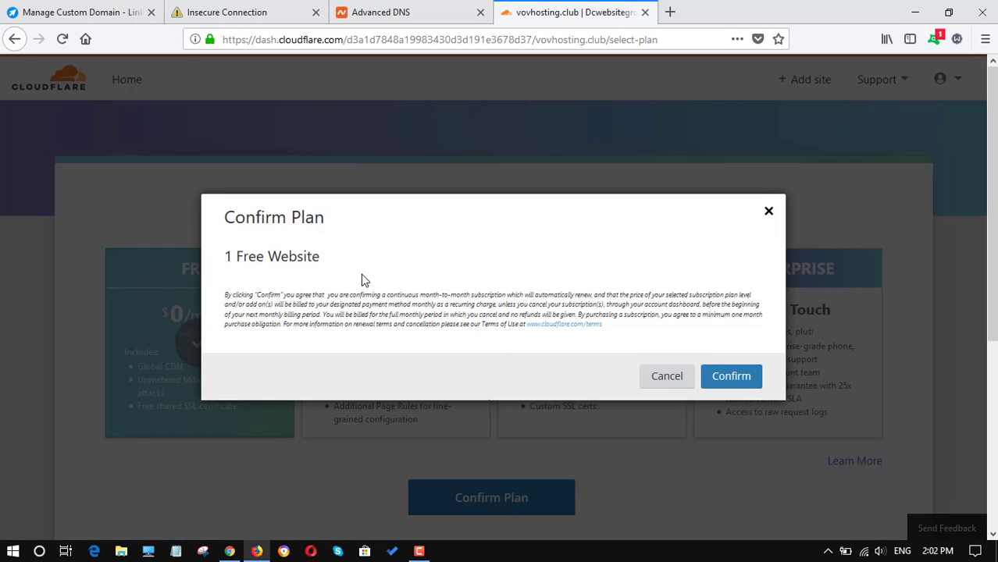
{"action": "left_click", "coordinate": [722, 381]}
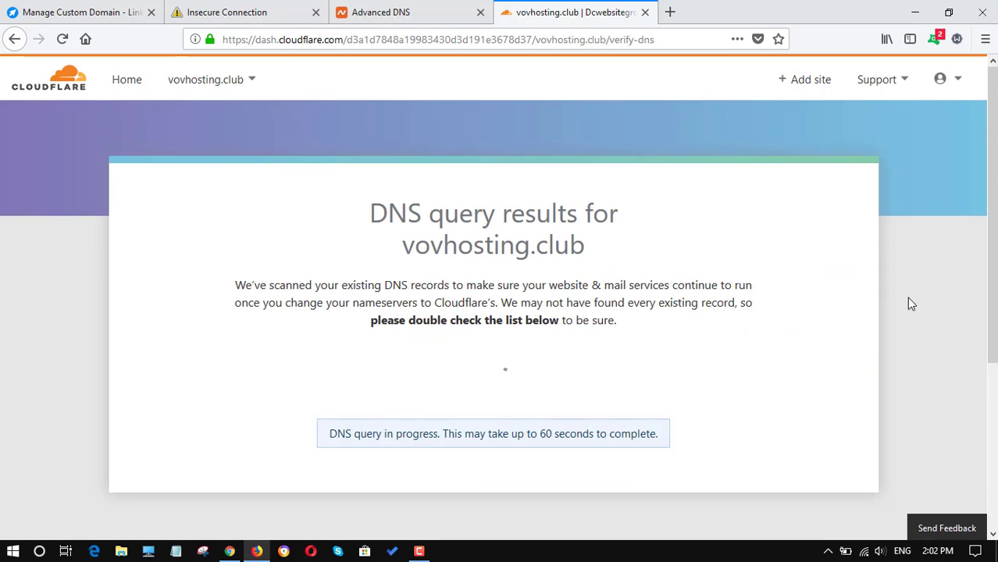
Review the imported DNS records for vovhosting.club, accept them and read the instructions for changing the nameservers
{"action": "scroll", "coordinate": [468, 273], "scroll_direction": "down", "scroll_amount": 5}
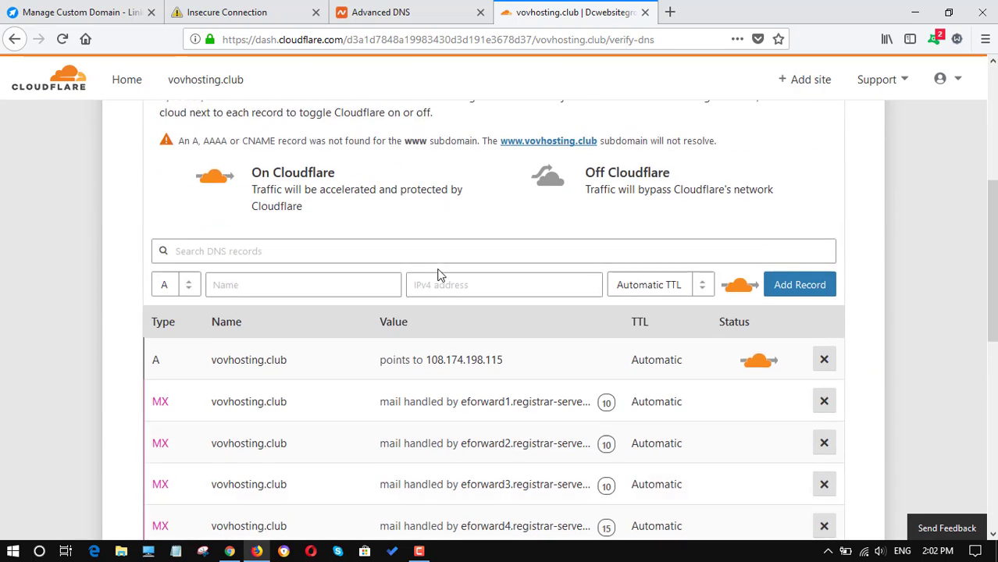
{"action": "scroll", "coordinate": [311, 248], "scroll_direction": "down", "scroll_amount": 3}
{"action": "scroll", "coordinate": [356, 274], "scroll_direction": "up", "scroll_amount": 2}
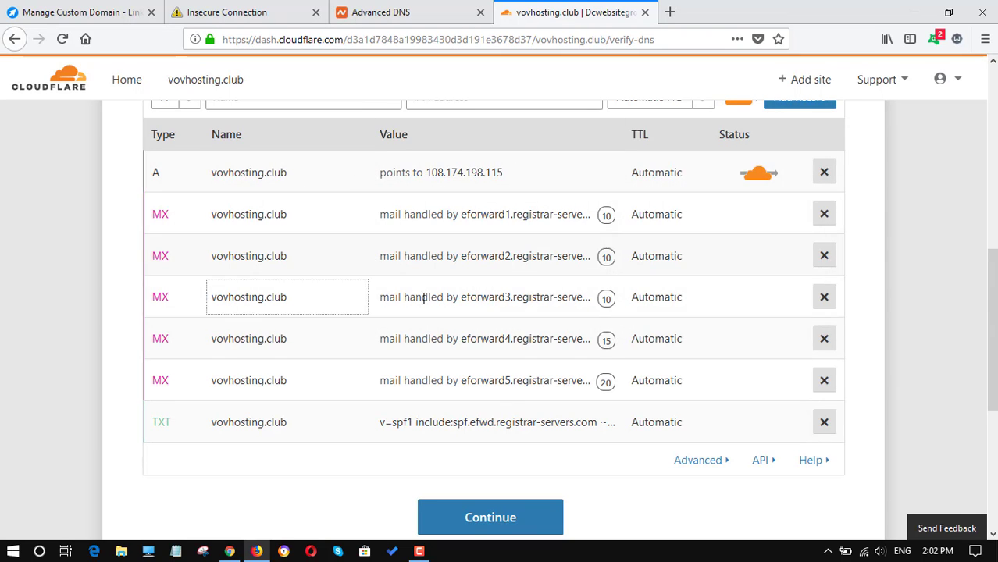
{"action": "scroll", "coordinate": [436, 213], "scroll_direction": "up", "scroll_amount": 1}
{"action": "scroll", "coordinate": [436, 213], "scroll_direction": "up", "scroll_amount": 3}
{"action": "scroll", "coordinate": [407, 200], "scroll_direction": "down", "scroll_amount": 5}
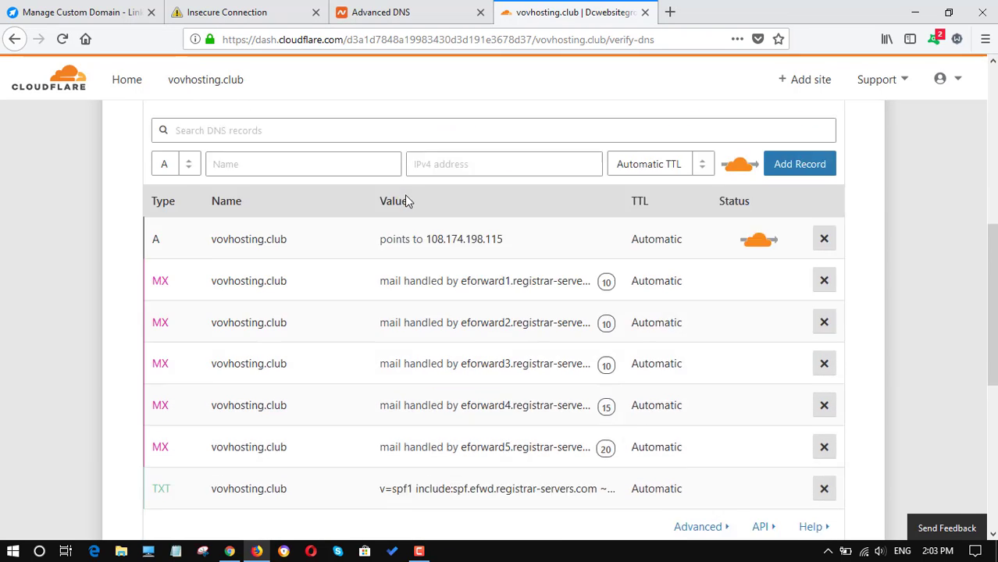
{"action": "left_click", "coordinate": [486, 358]}
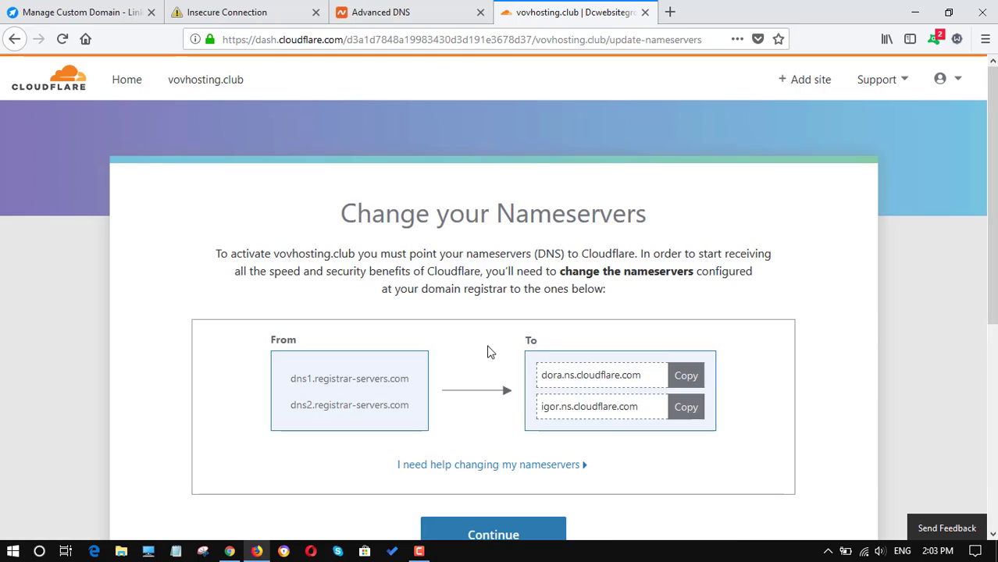
{"action": "scroll", "coordinate": [469, 235], "scroll_direction": "down", "scroll_amount": 1}
{"action": "left_click_drag", "start_coordinate": [291, 303], "coordinate": [430, 327]}
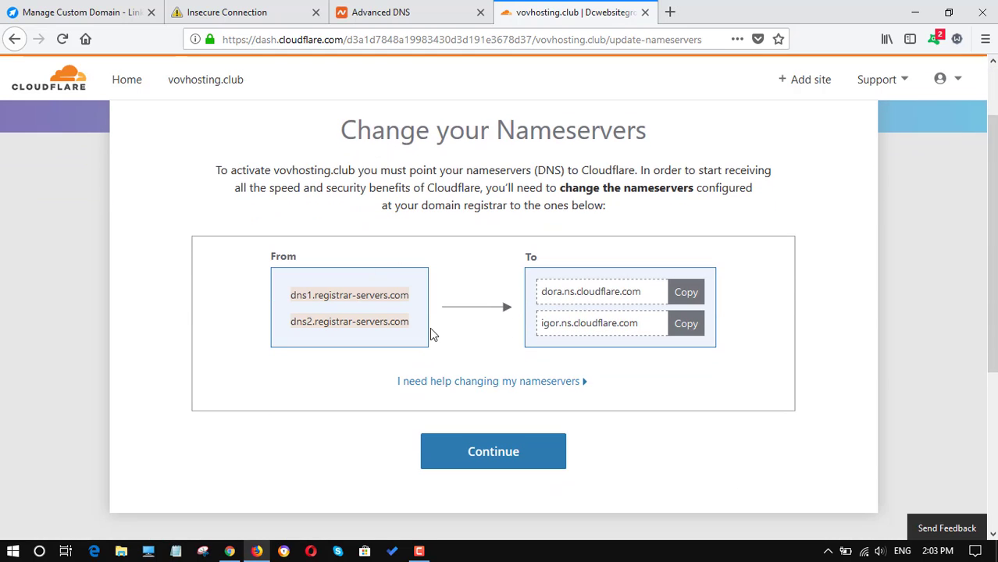
{"action": "left_click", "coordinate": [379, 288]}
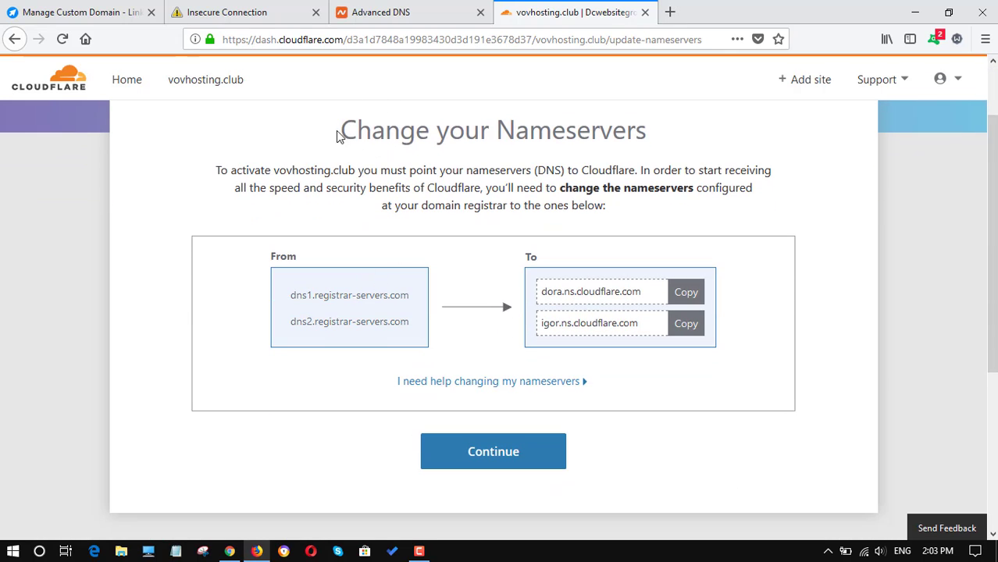
{"action": "left_click_drag", "start_coordinate": [336, 137], "coordinate": [645, 134]}
Switch to Namecheap and set the nameservers option in vovhosting.club's domain settings to Custom DNS
{"action": "left_click", "coordinate": [380, 11]}
{"action": "scroll", "coordinate": [571, 224], "scroll_direction": "down", "scroll_amount": 1}
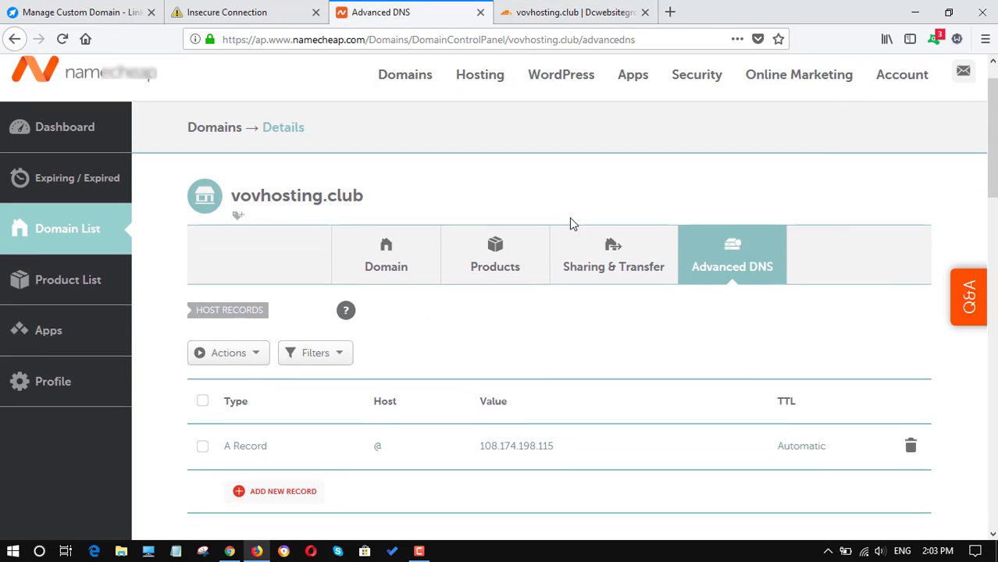
{"action": "left_click", "coordinate": [379, 224]}
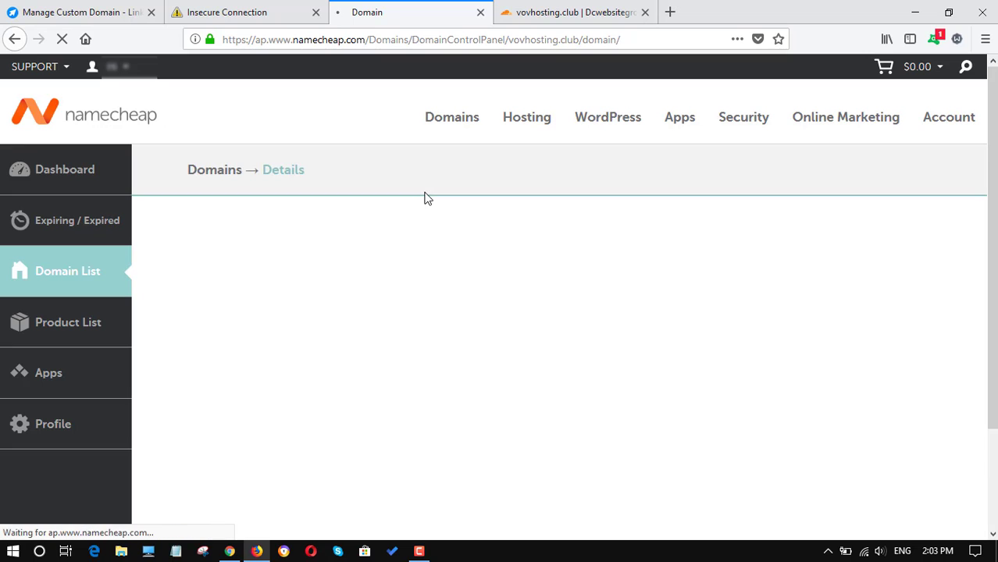
{"action": "scroll", "coordinate": [524, 188], "scroll_direction": "down", "scroll_amount": 2}
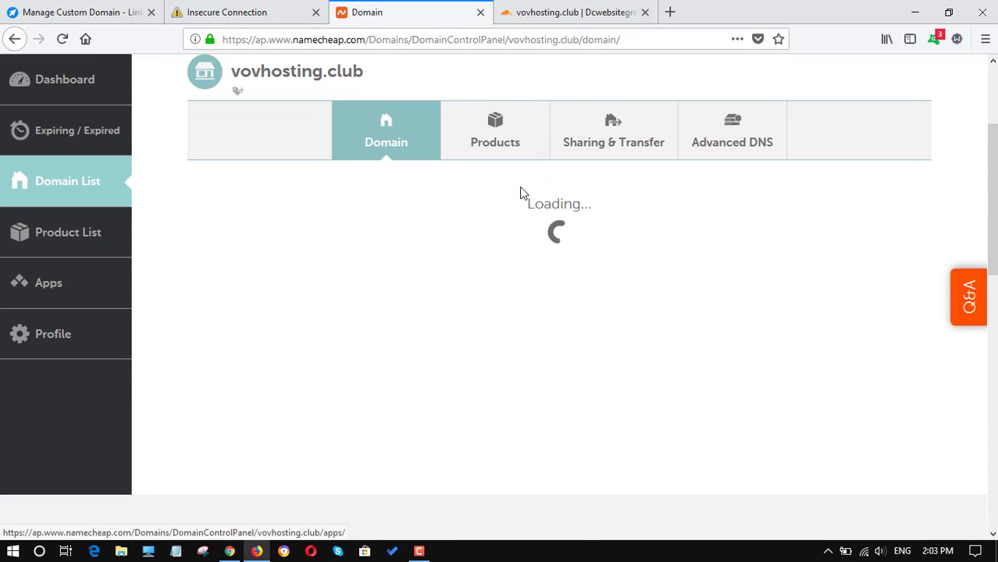
{"action": "scroll", "coordinate": [568, 212], "scroll_direction": "down", "scroll_amount": 2}
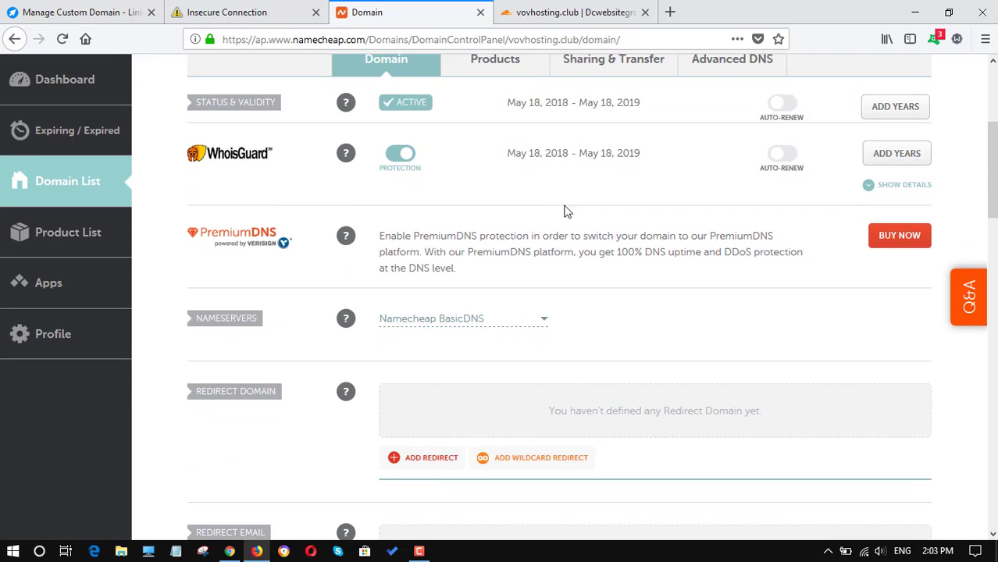
{"action": "left_click", "coordinate": [508, 324]}
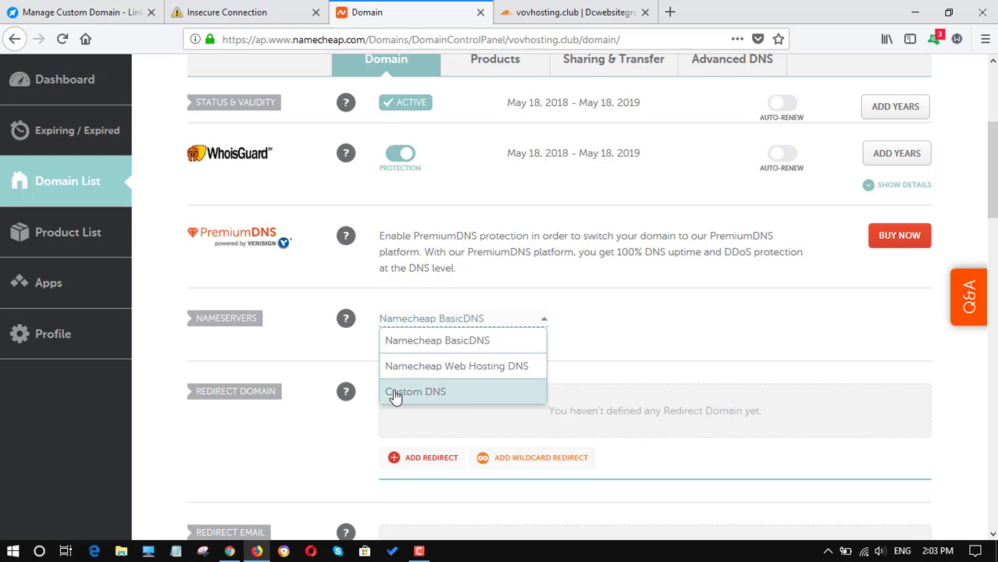
{"action": "left_click", "coordinate": [422, 402]}
Copy dora.ns.cloudflare.com from Cloudflare and enter it as the first custom nameserver in Namecheap
{"action": "left_click", "coordinate": [579, 12]}
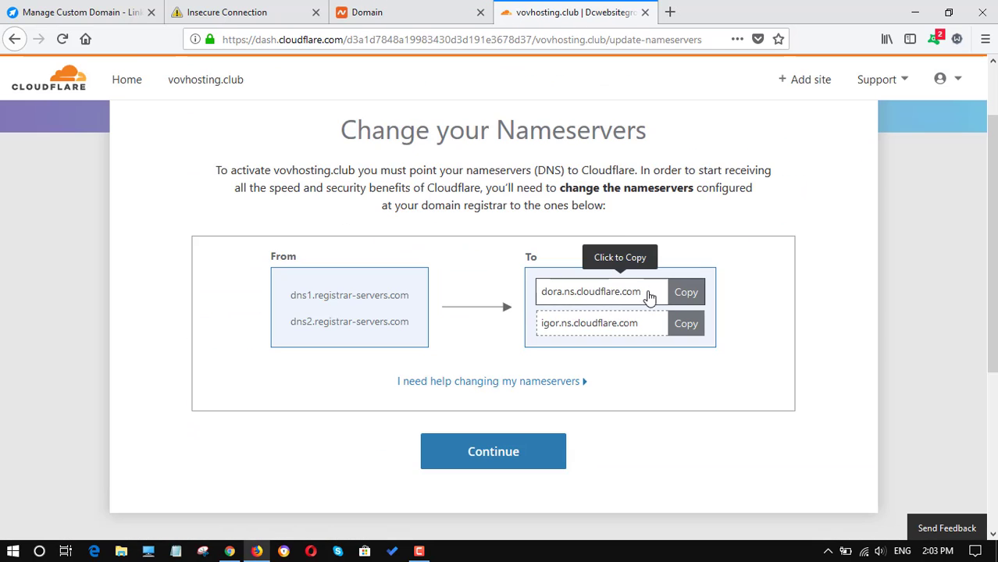
{"action": "left_click_drag", "start_coordinate": [649, 295], "coordinate": [547, 295]}
{"action": "right_click", "coordinate": [546, 293]}
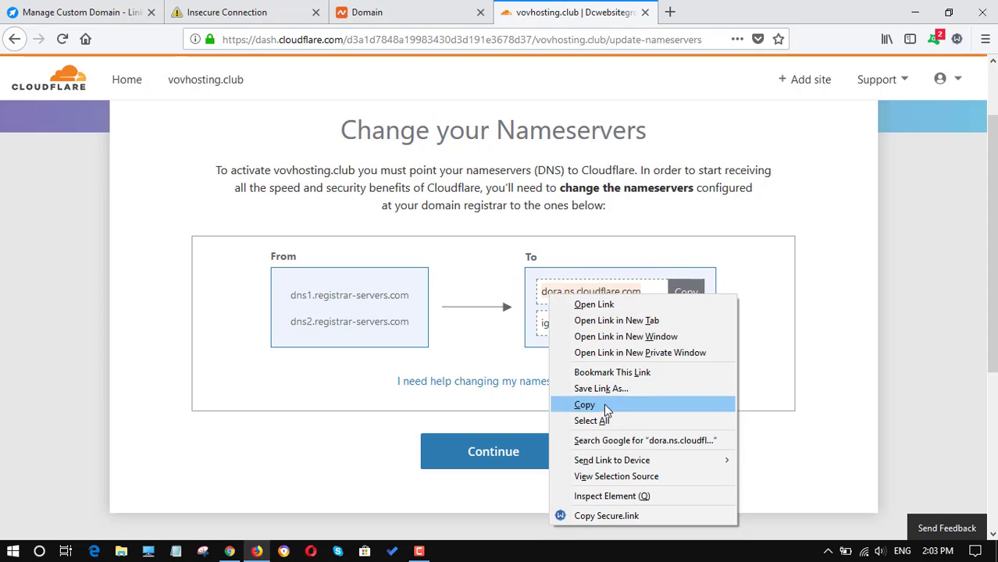
{"action": "left_click", "coordinate": [608, 403]}
{"action": "left_click", "coordinate": [414, 12]}
{"action": "key", "text": "ctrl+a"}
{"action": "key", "text": "ctrl+v"}
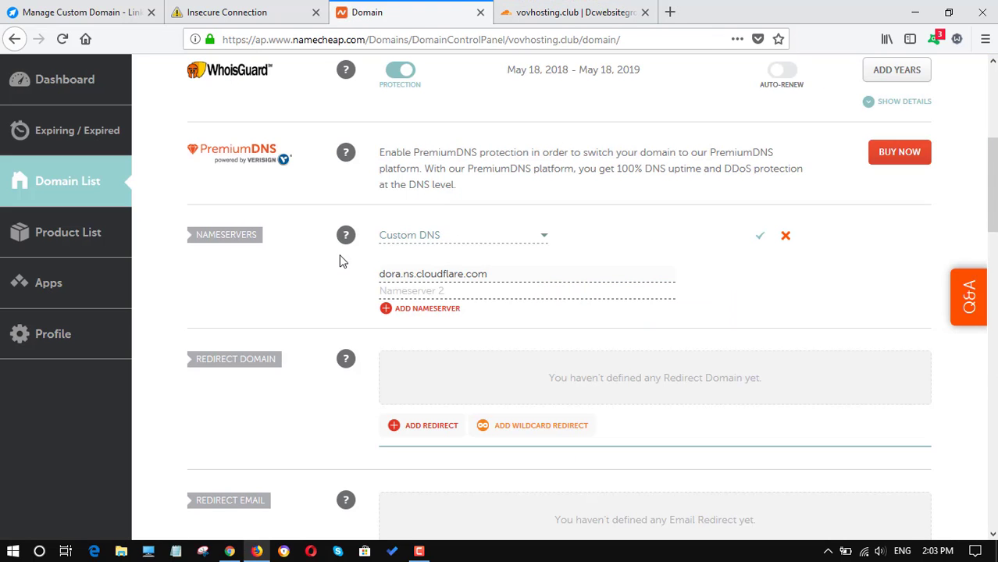
Copy igor.ns.cloudflare.com from Cloudflare and enter it as the second custom nameserver in Namecheap
{"action": "left_click", "coordinate": [580, 13]}
{"action": "left_click_drag", "start_coordinate": [655, 334], "coordinate": [539, 330]}
{"action": "right_click", "coordinate": [562, 322]}
{"action": "left_click", "coordinate": [609, 436]}
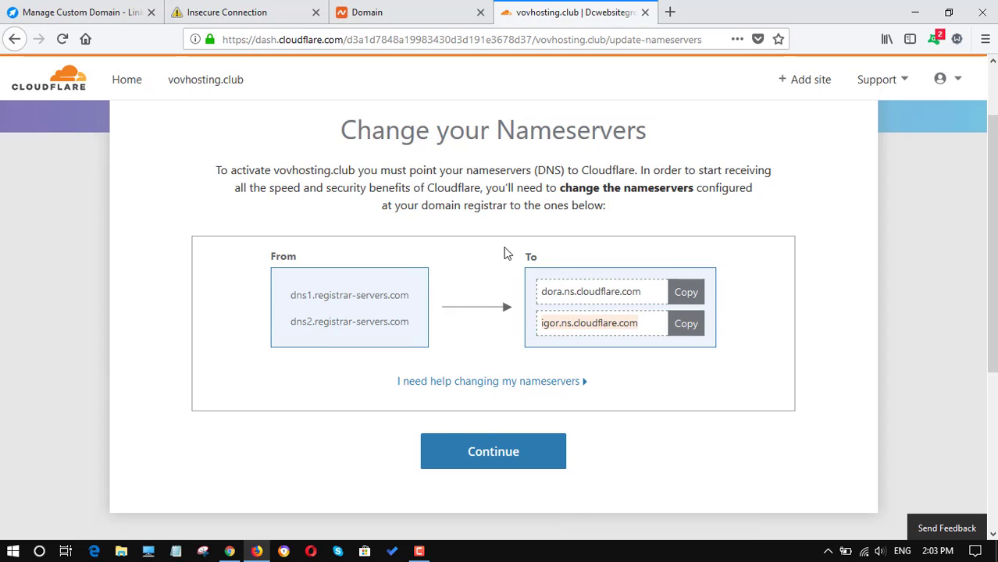
{"action": "left_click", "coordinate": [414, 13]}
{"action": "left_click", "coordinate": [615, 301]}
{"action": "key", "text": "ctrl+v"}
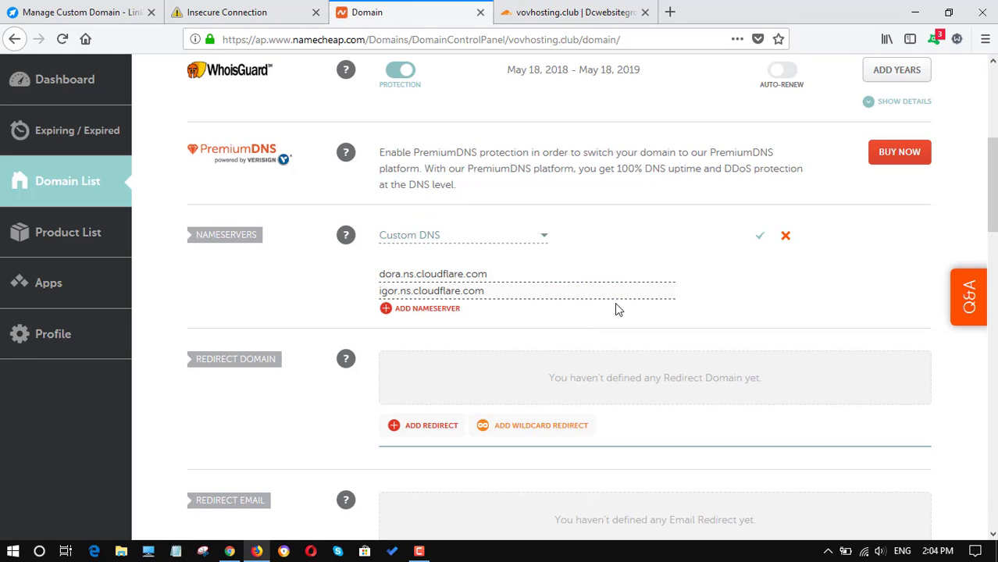
Save the custom nameservers for vovhosting.club in Namecheap, switch back to Cloudflare and continue past the nameserver instructions
{"action": "left_click", "coordinate": [760, 238]}
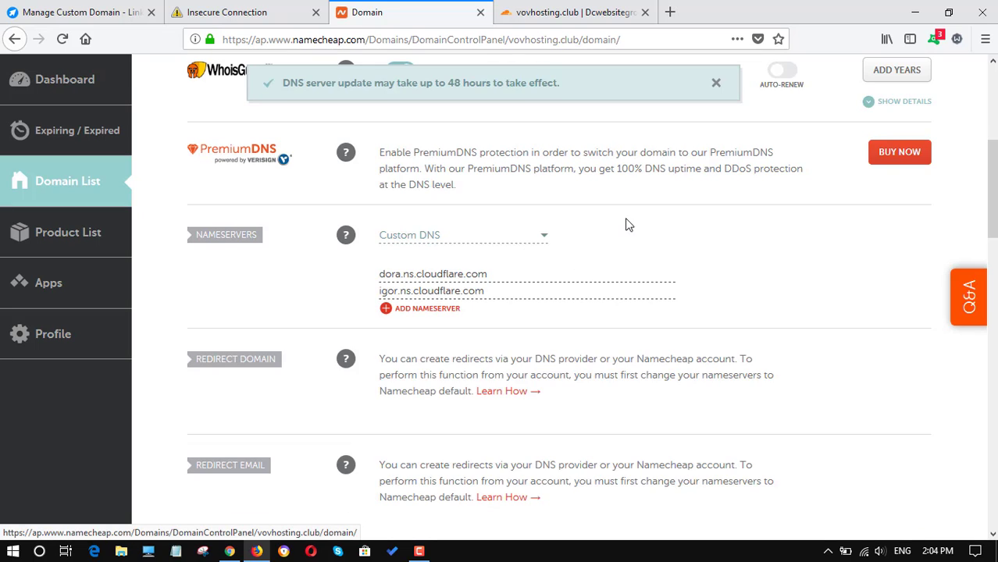
{"action": "key", "text": "ctrl+Tab"}
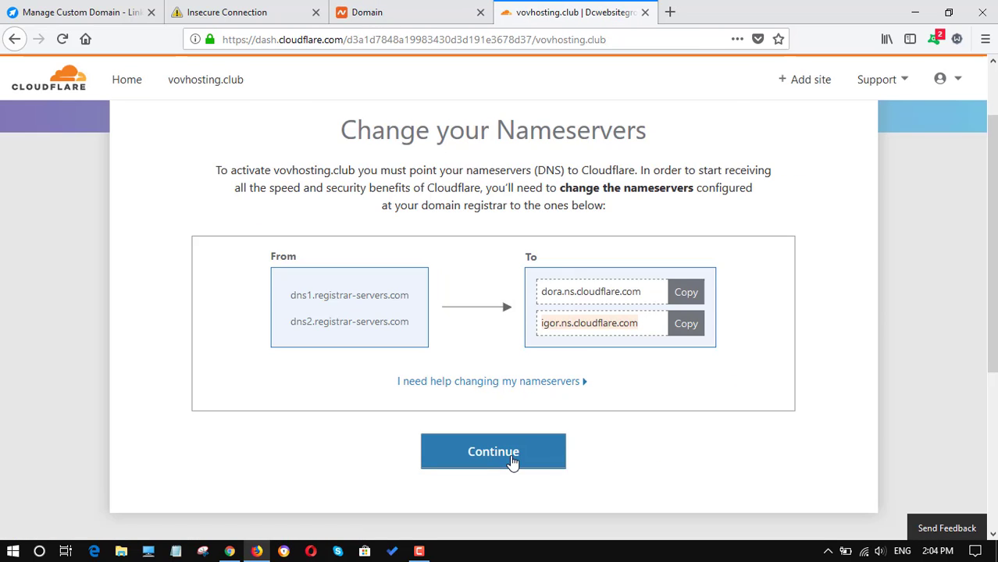
{"action": "left_click", "coordinate": [513, 461]}
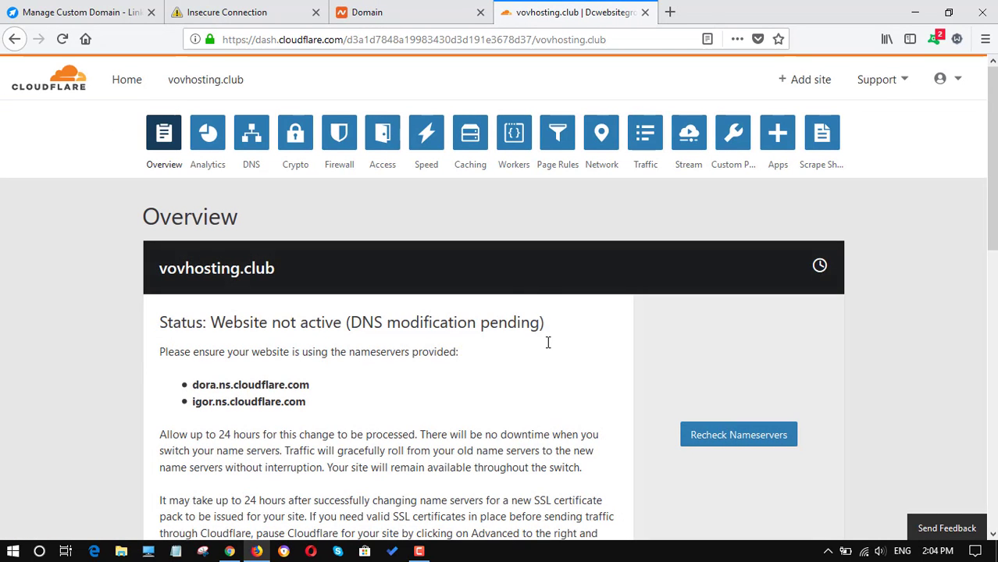
Check vovhosting.club's activation status and domain summary on the Cloudflare overview page
{"action": "scroll", "coordinate": [581, 360], "scroll_direction": "down", "scroll_amount": 2}
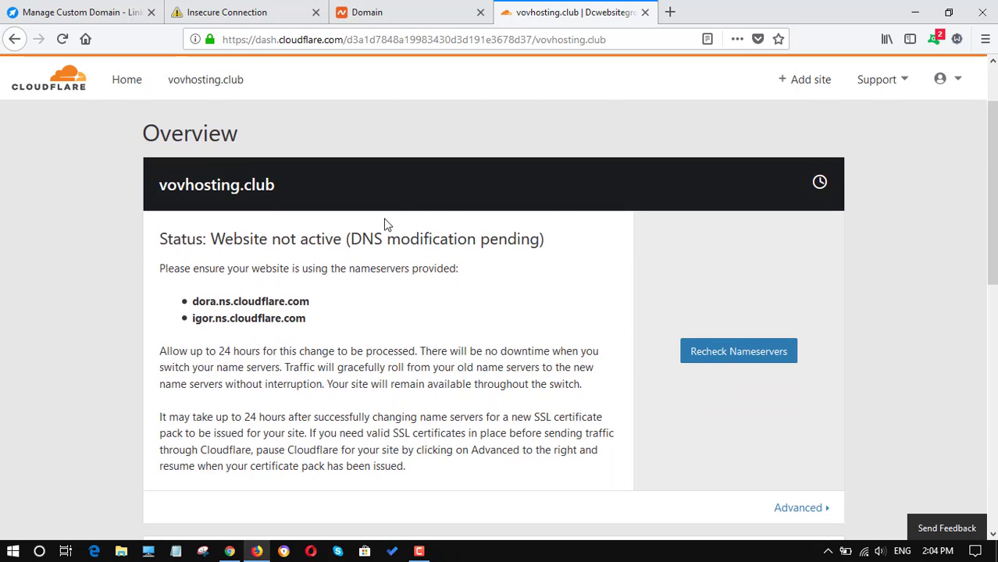
{"action": "left_click_drag", "start_coordinate": [351, 237], "coordinate": [516, 239]}
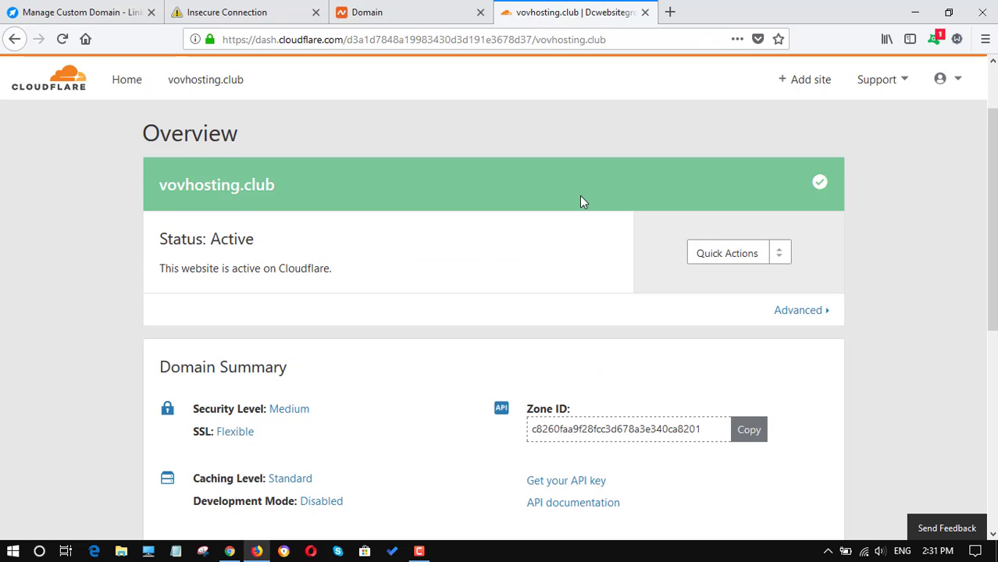
{"action": "scroll", "coordinate": [580, 196], "scroll_direction": "down", "scroll_amount": 2}
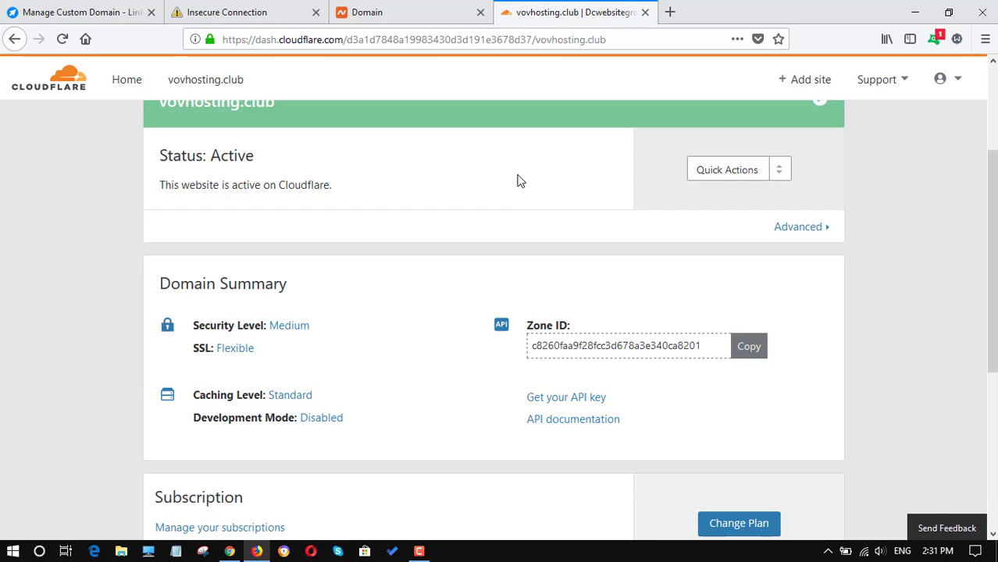
{"action": "scroll", "coordinate": [517, 179], "scroll_direction": "up", "scroll_amount": 2}
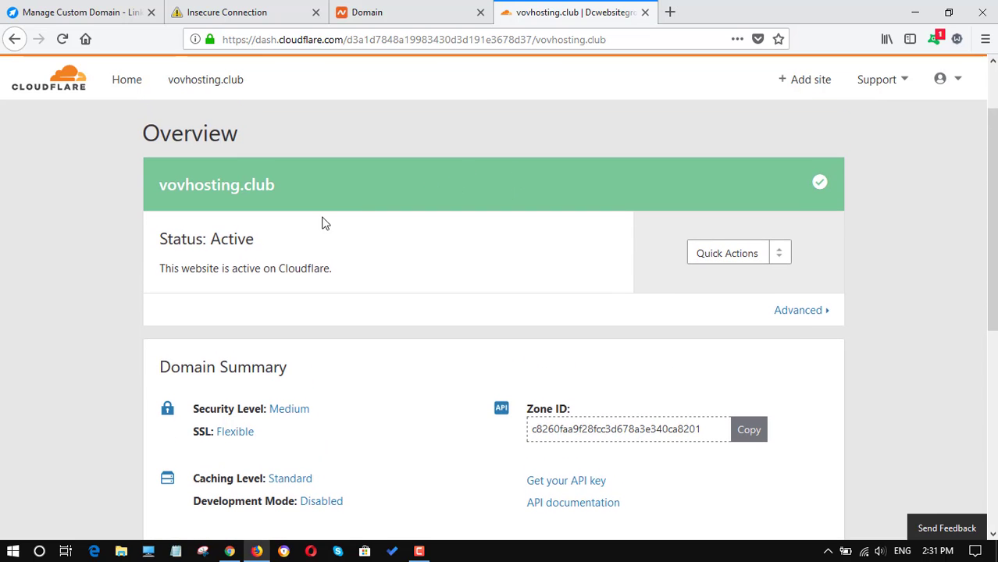
{"action": "left_click_drag", "start_coordinate": [154, 244], "coordinate": [262, 254]}
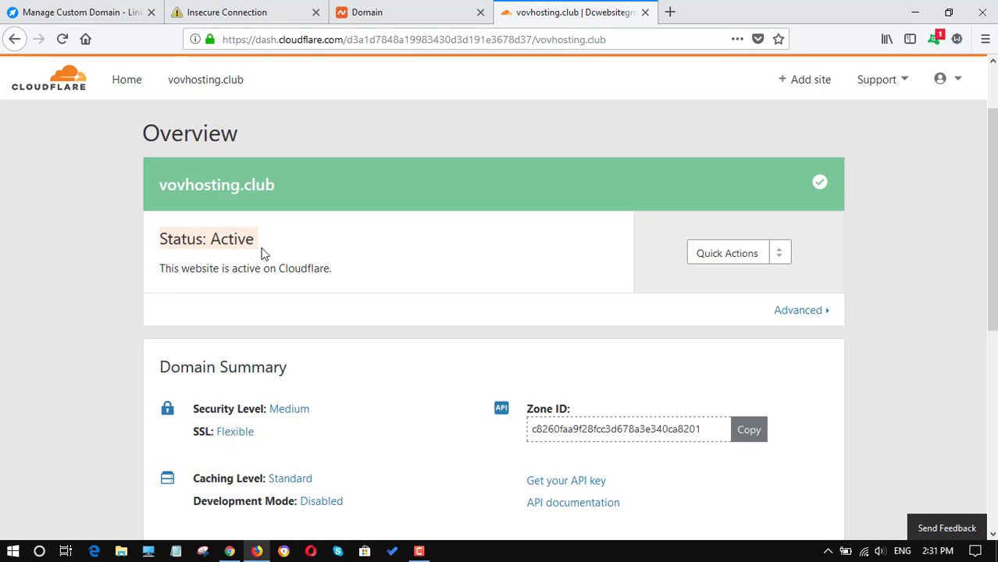
{"action": "left_click", "coordinate": [242, 237]}
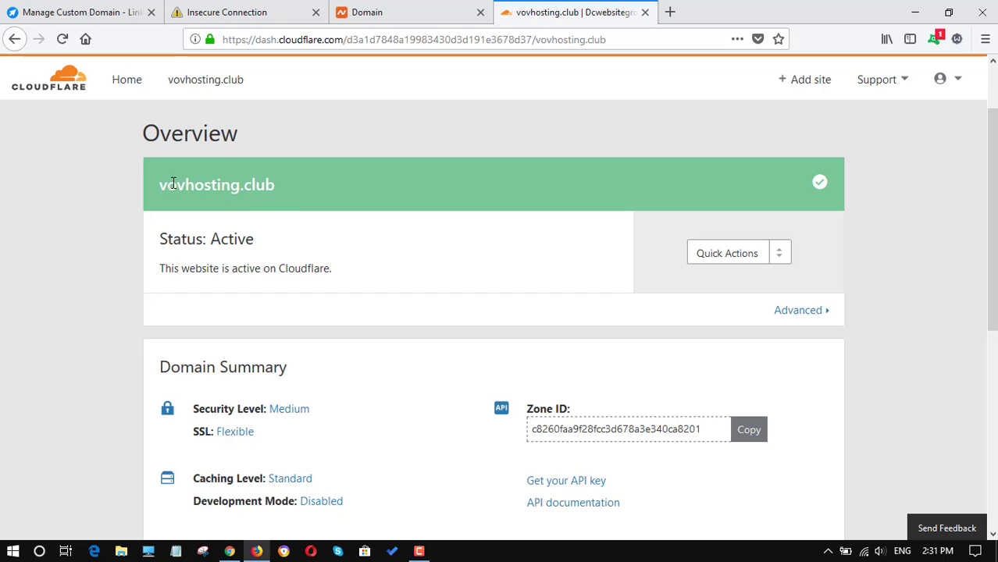
{"action": "left_click_drag", "start_coordinate": [161, 185], "coordinate": [286, 191]}
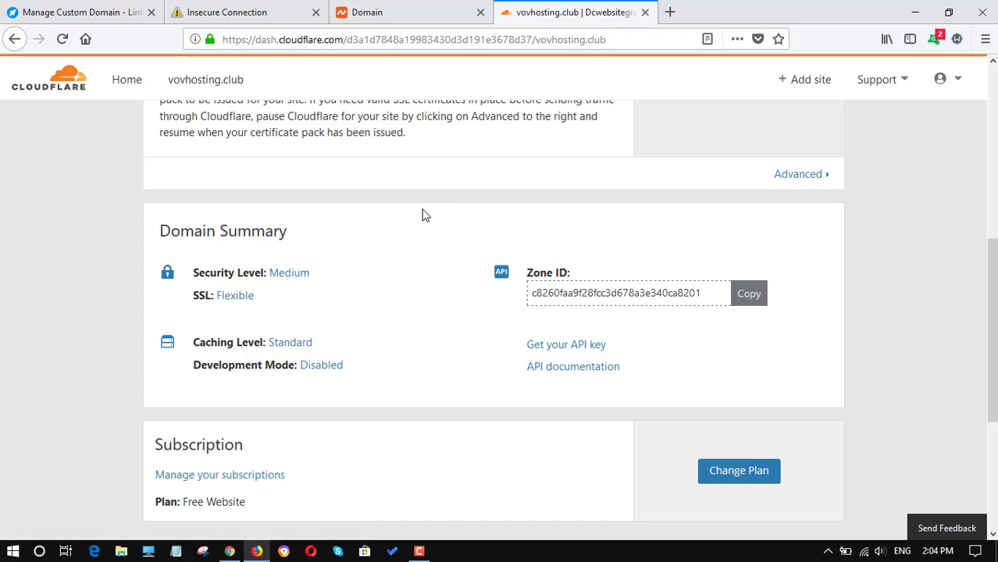
{"action": "scroll", "coordinate": [426, 208], "scroll_direction": "down", "scroll_amount": 2}
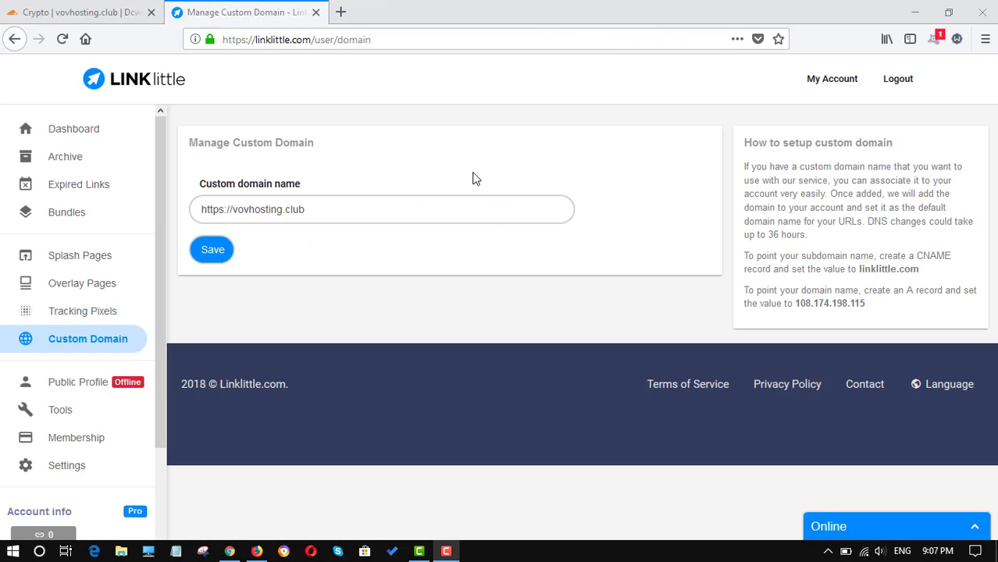
{"action": "left_click_drag", "start_coordinate": [304, 209], "coordinate": [201, 209]}
{"action": "right_click", "coordinate": [296, 209]}
{"action": "left_click", "coordinate": [367, 233]}
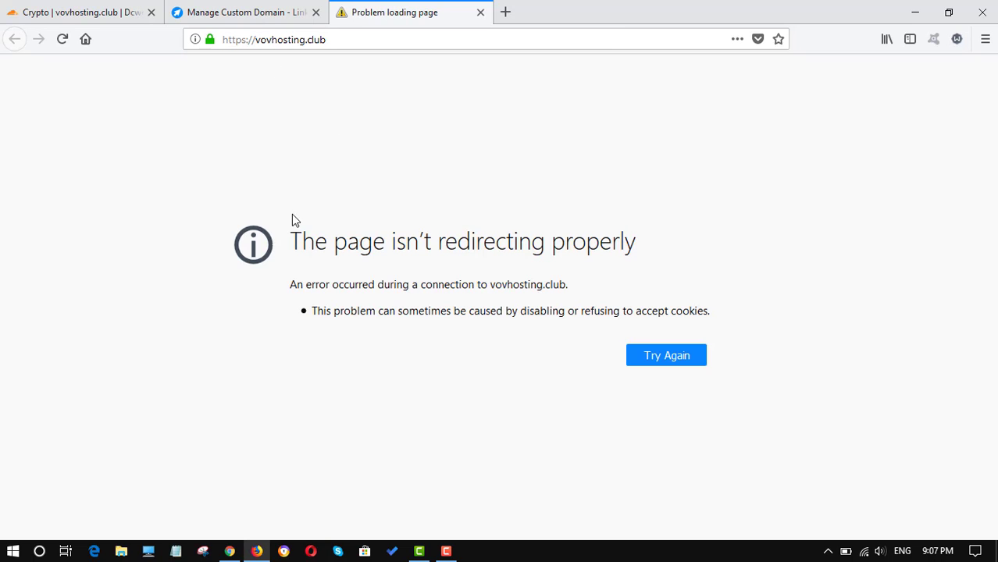
{"action": "left_click_drag", "start_coordinate": [291, 219], "coordinate": [647, 249]}
{"action": "left_click", "coordinate": [285, 92]}
Switch to Cloudflare's Crypto settings for vovhosting.club and set the SSL mode to Full
{"action": "left_click", "coordinate": [148, 16]}
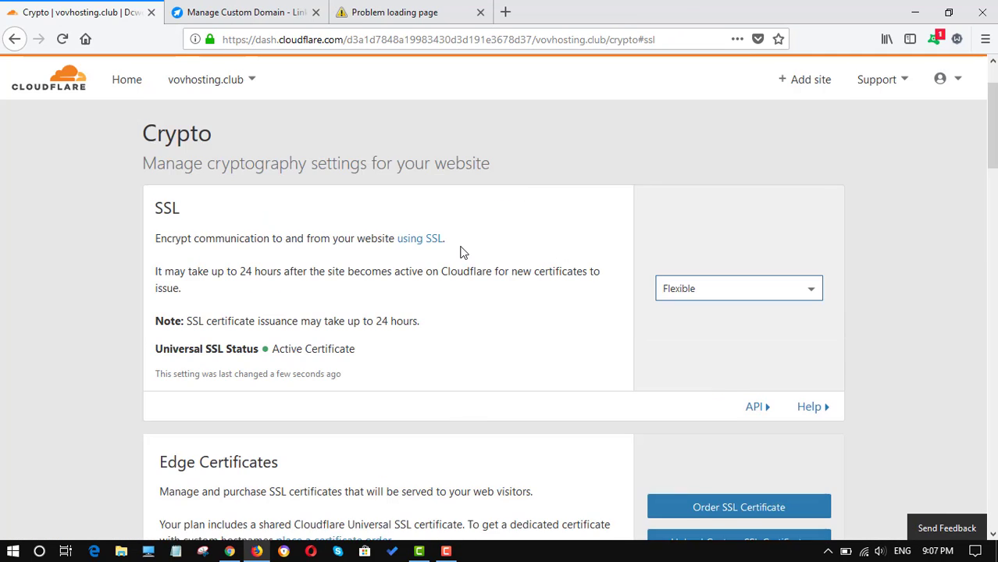
{"action": "scroll", "coordinate": [463, 250], "scroll_direction": "down", "scroll_amount": 2}
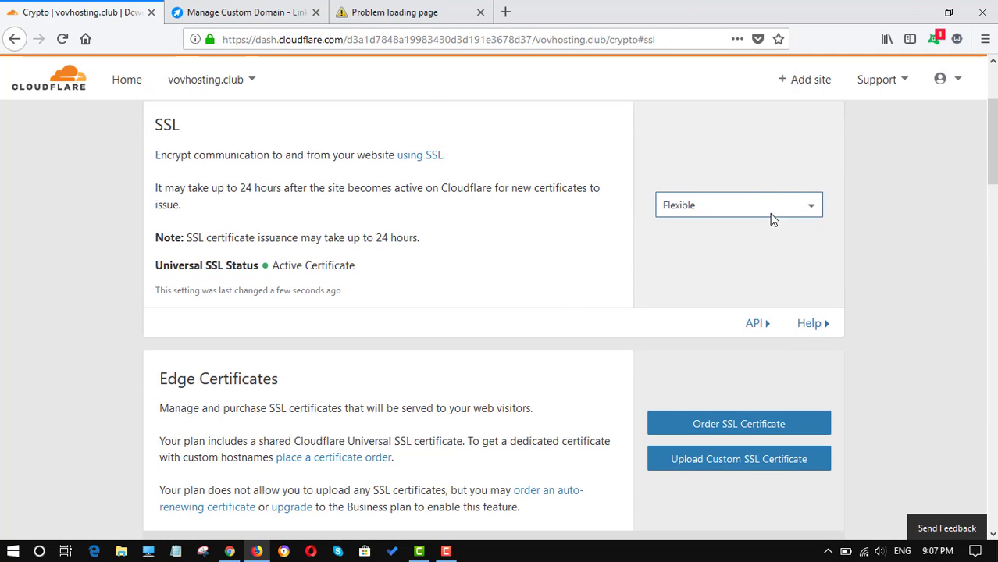
{"action": "left_click", "coordinate": [801, 207]}
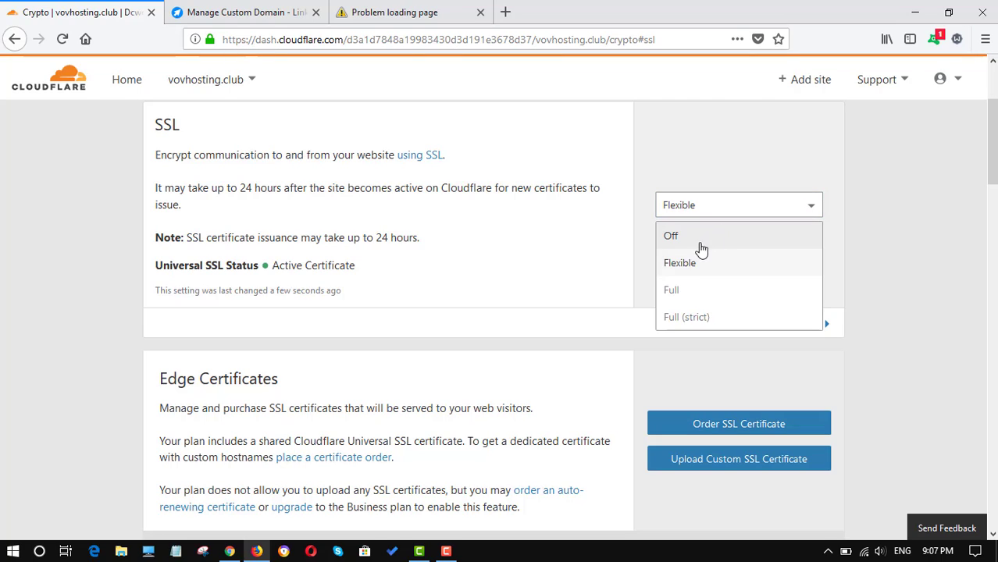
{"action": "left_click", "coordinate": [676, 292]}
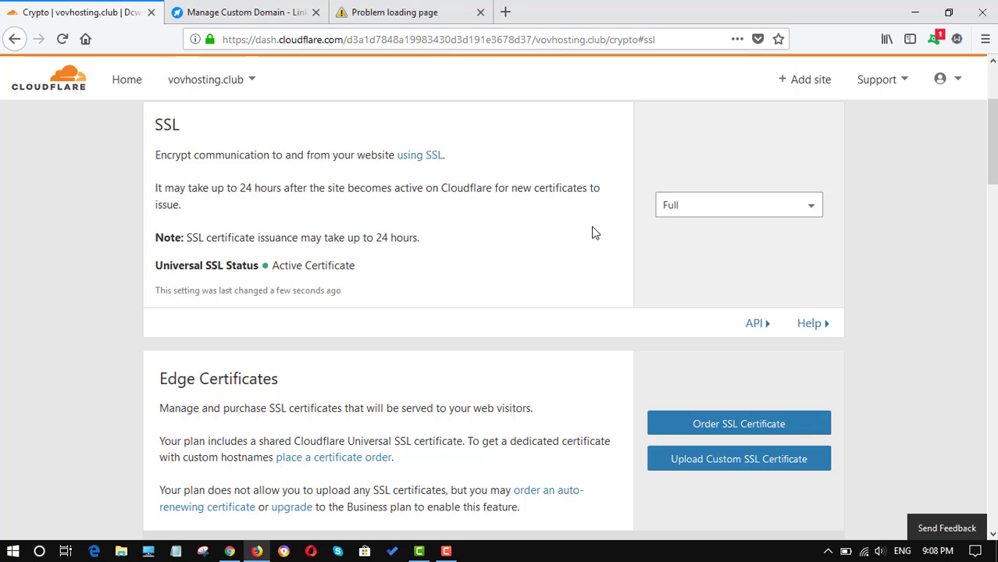
{"action": "left_click", "coordinate": [394, 6]}
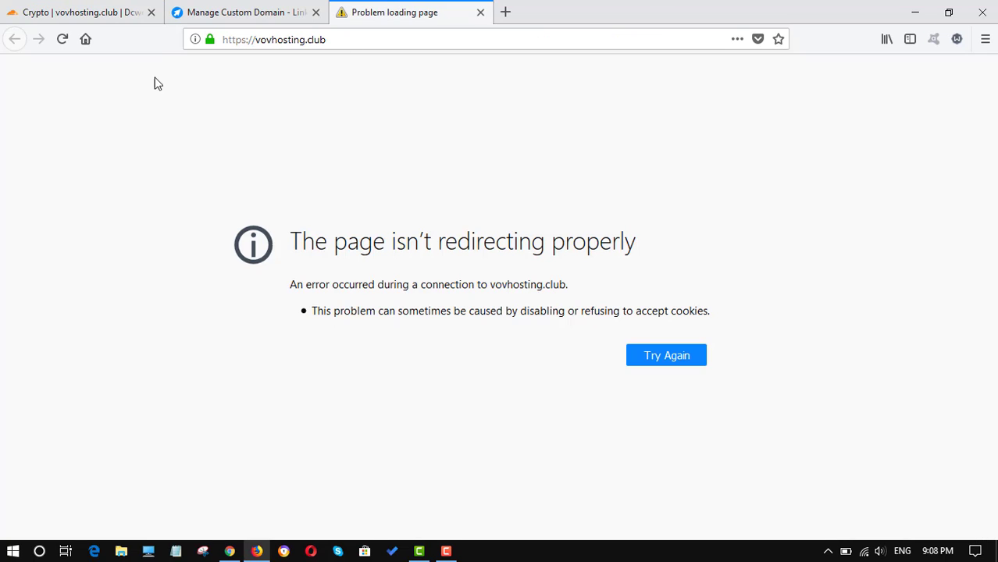
{"action": "left_click", "coordinate": [63, 39]}
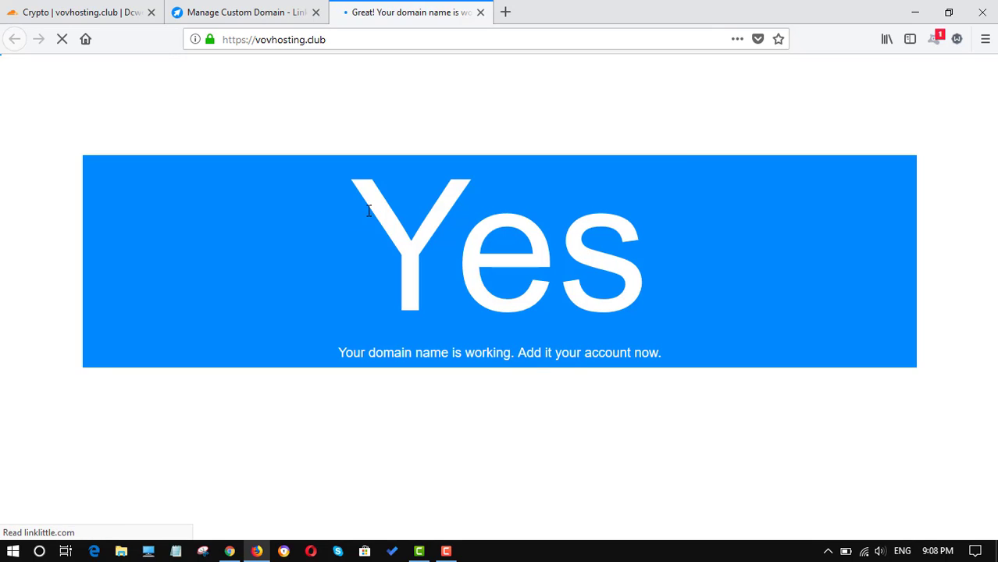
{"action": "left_click_drag", "start_coordinate": [339, 212], "coordinate": [676, 347]}
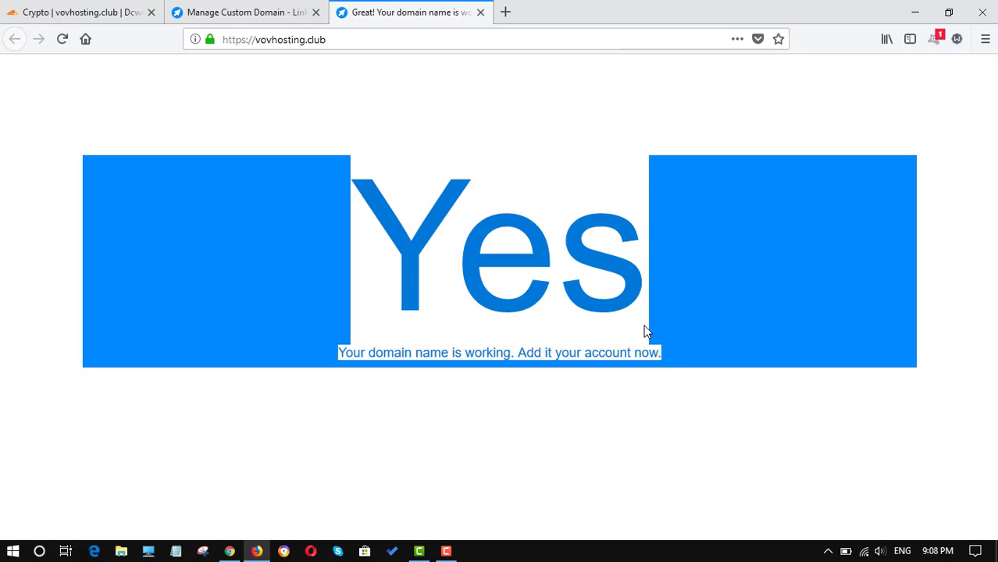
{"action": "left_click", "coordinate": [306, 132]}
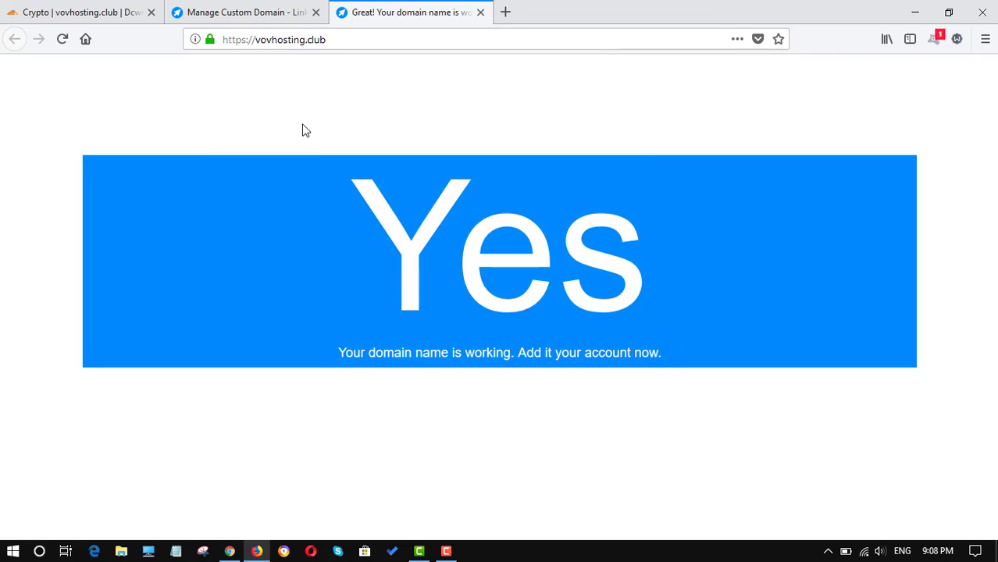
Return to LINKlittle, go to the dashboard and open the list of domains available for shortened links
{"action": "left_click", "coordinate": [254, 11]}
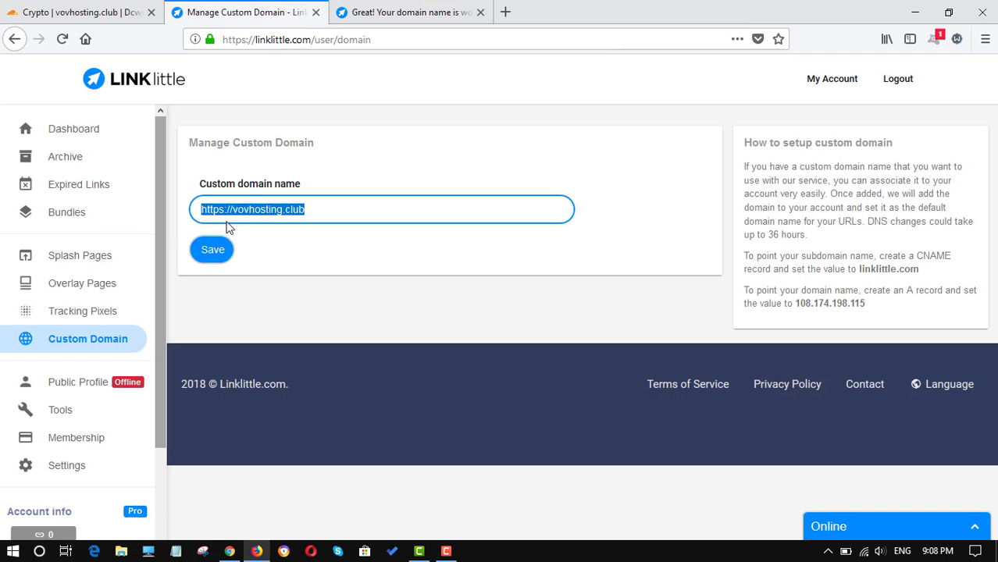
{"action": "left_click", "coordinate": [72, 133]}
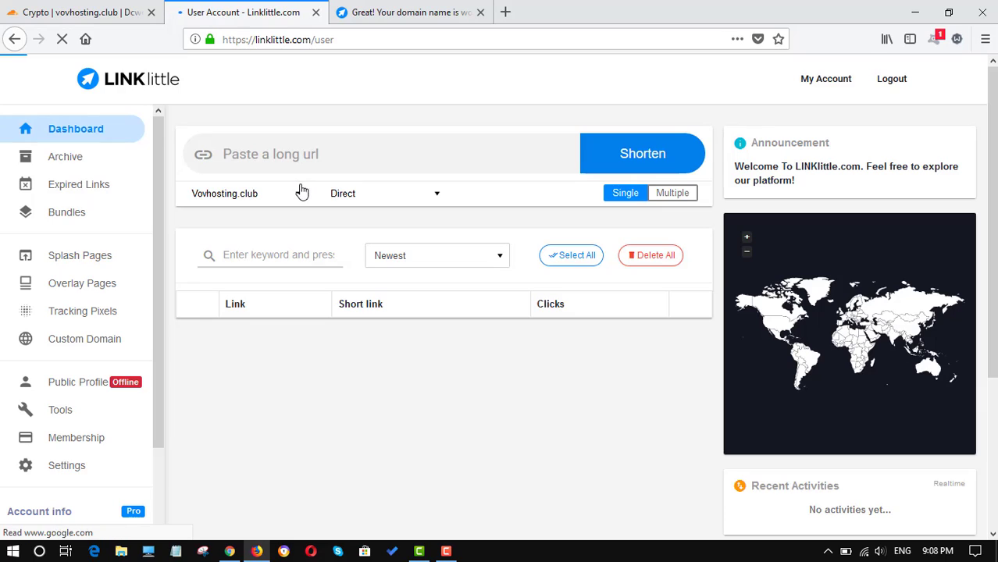
{"action": "left_click", "coordinate": [271, 198]}
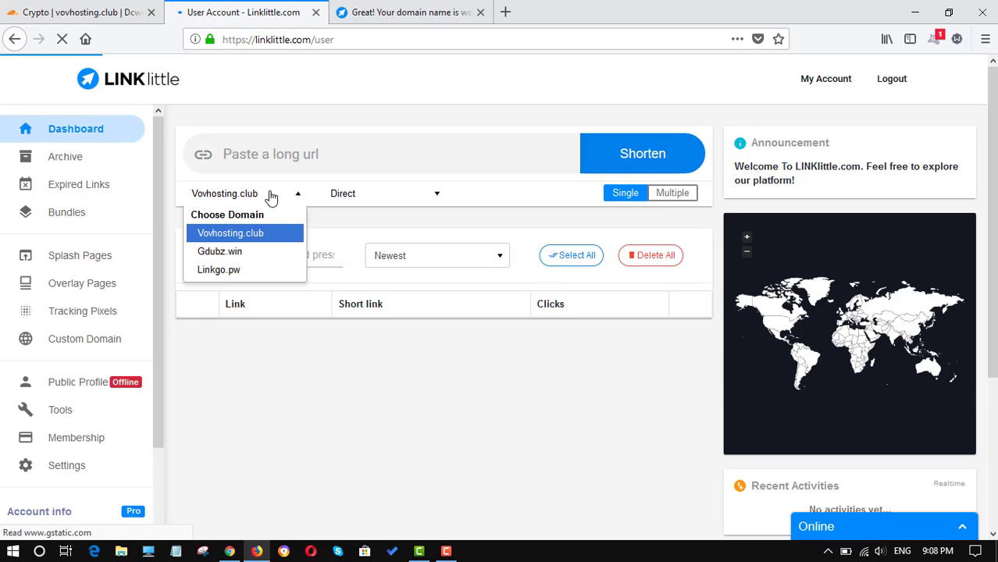